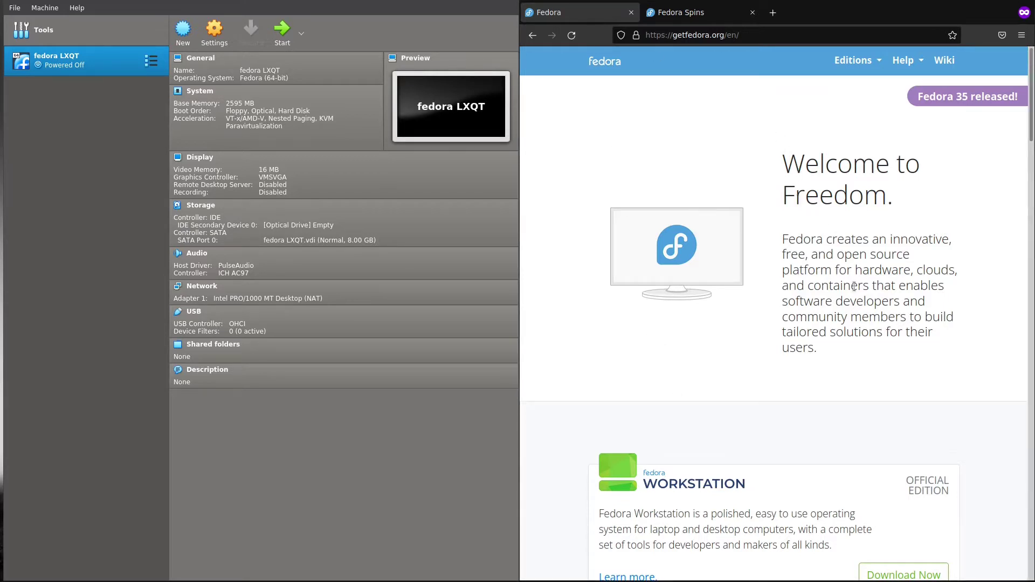
Step: Switch Firefox to the Fedora Spins page and scroll through the desktop spins list
scroll(853, 284, down, 8)
scroll(853, 285, up, 7)
scroll(853, 284, down, 7)
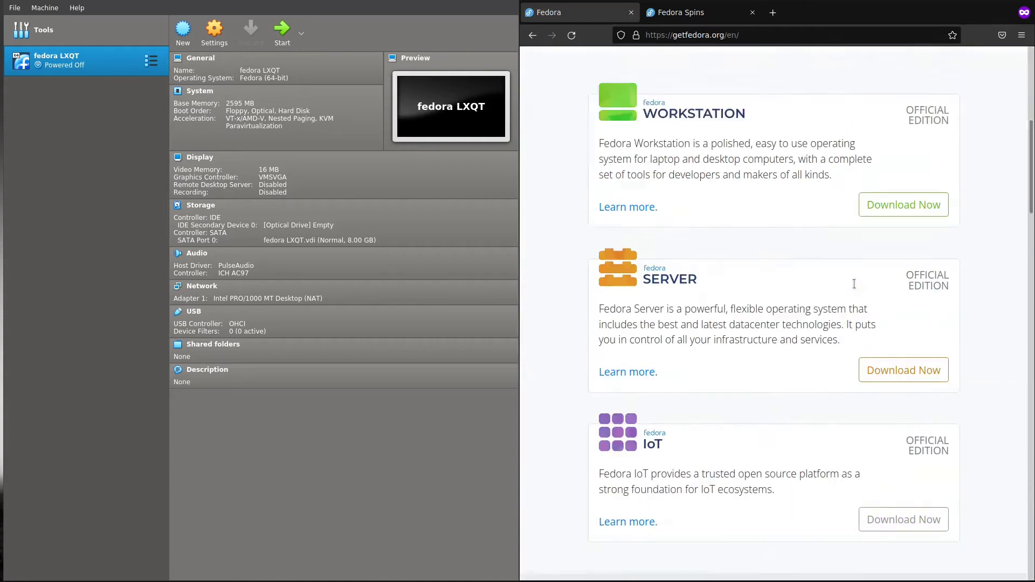
scroll(853, 284, up, 9)
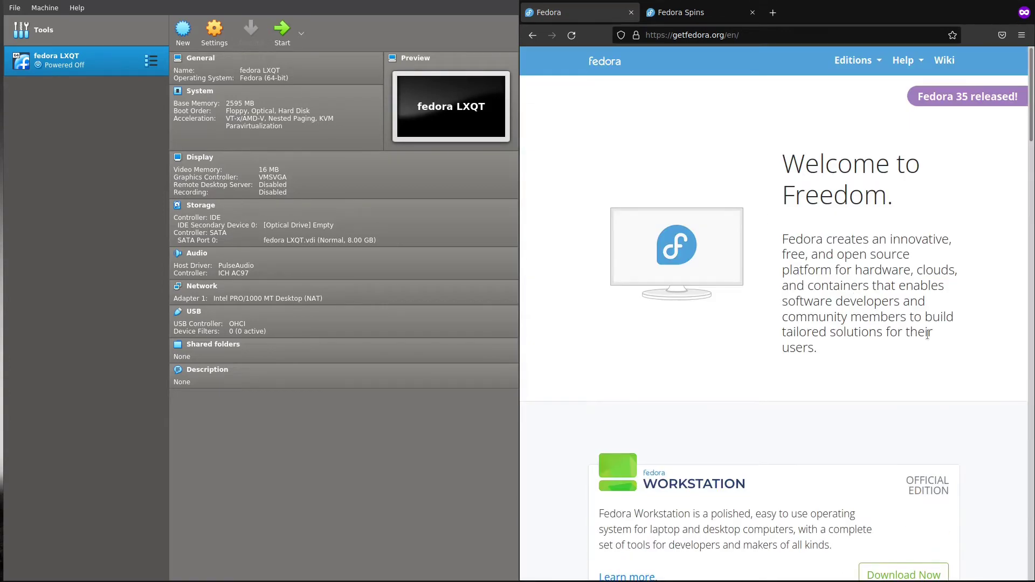
click(691, 15)
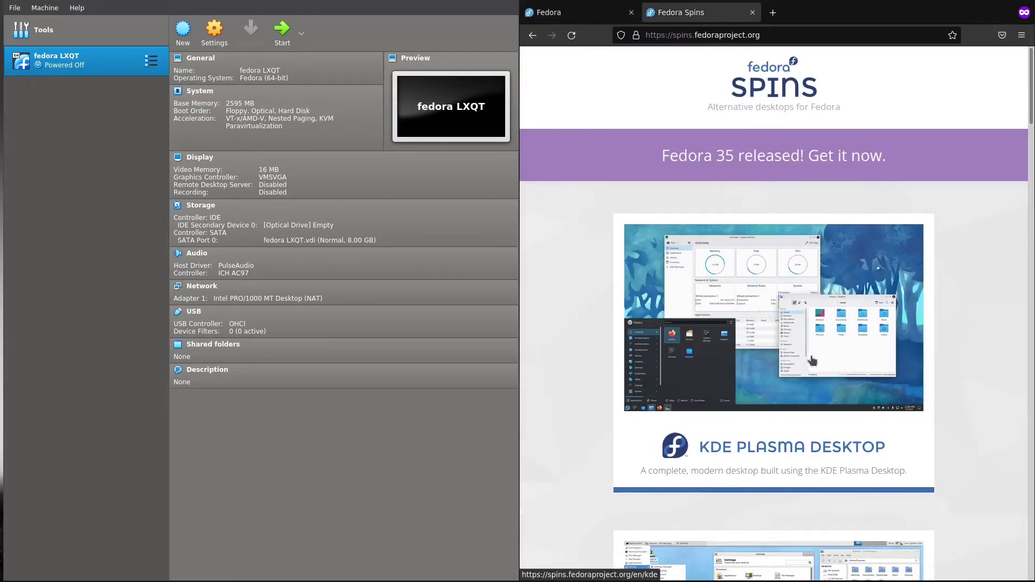
scroll(778, 318, down, 10)
scroll(811, 302, down, 10)
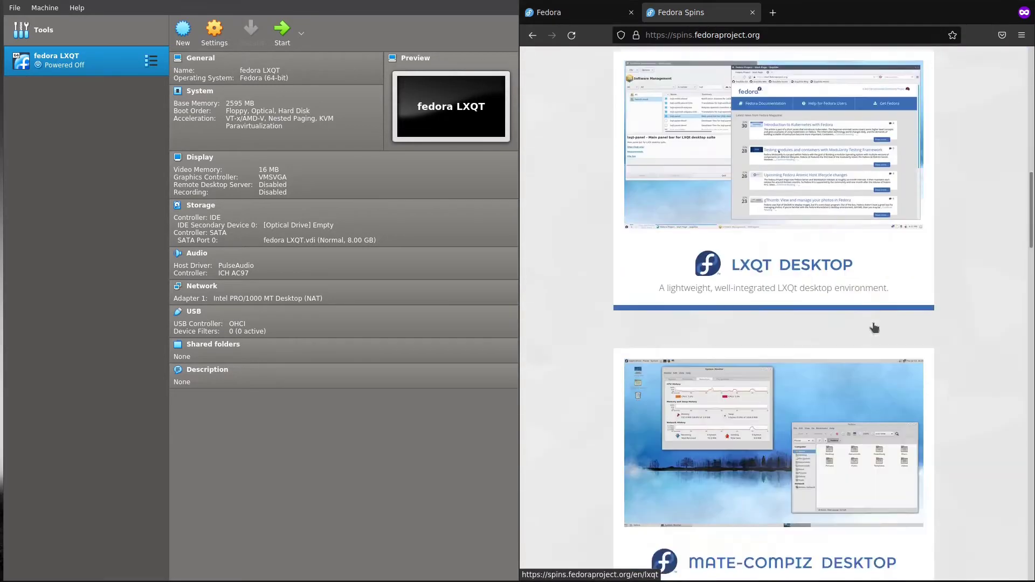
scroll(814, 268, down, 20)
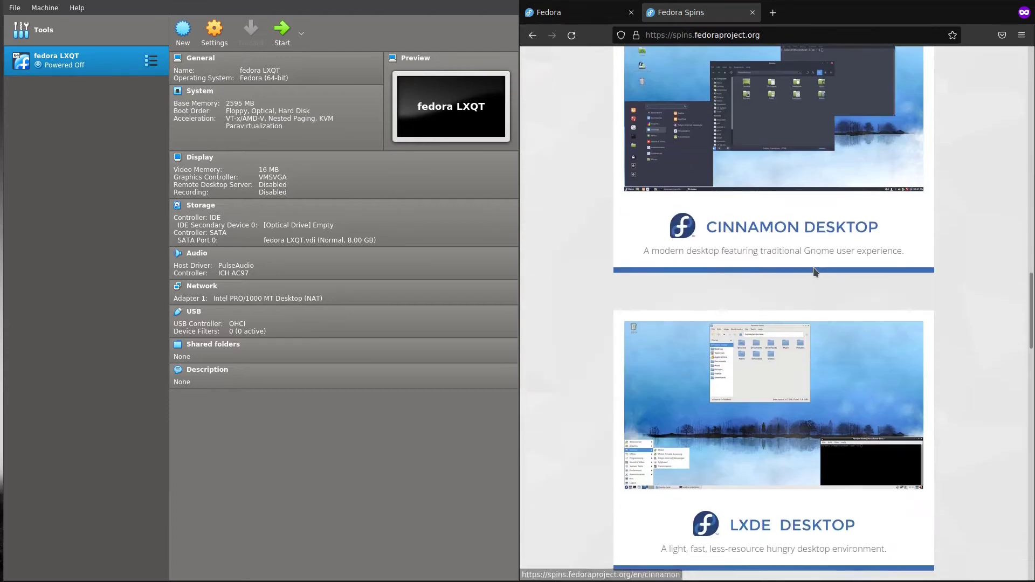
scroll(814, 271, up, 20)
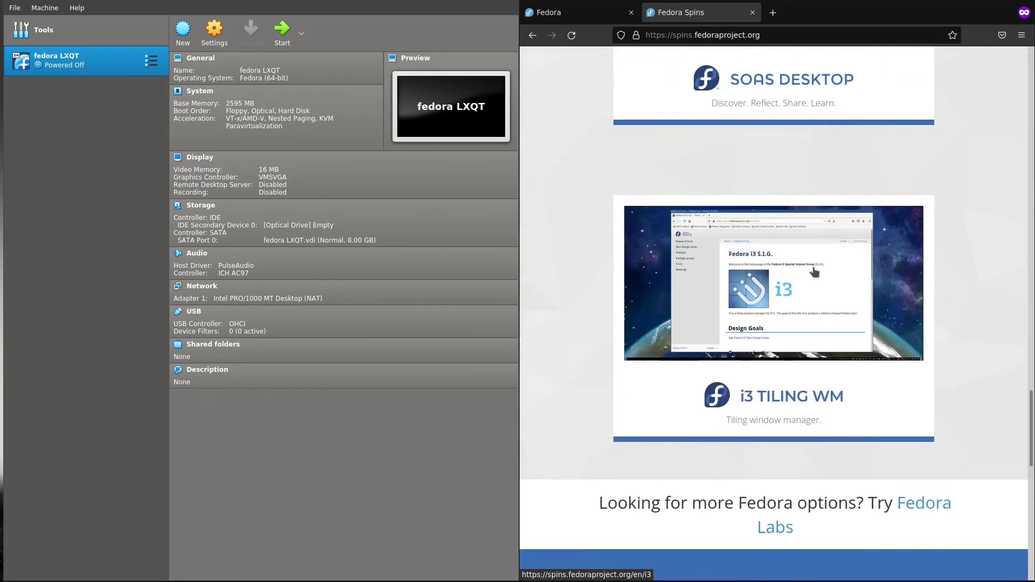
scroll(813, 271, up, 8)
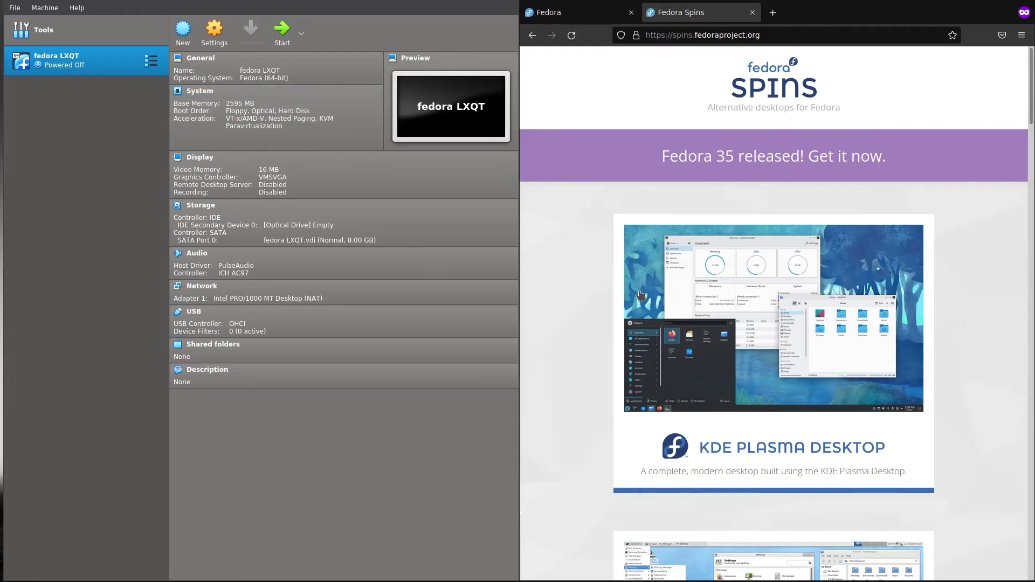
scroll(774, 323, down, 4)
scroll(774, 324, up, 4)
Step: Create a Fedora (64-bit) VM named 'fedora' with 2237 MB memory and an 8 GB VDI disk
click(178, 50)
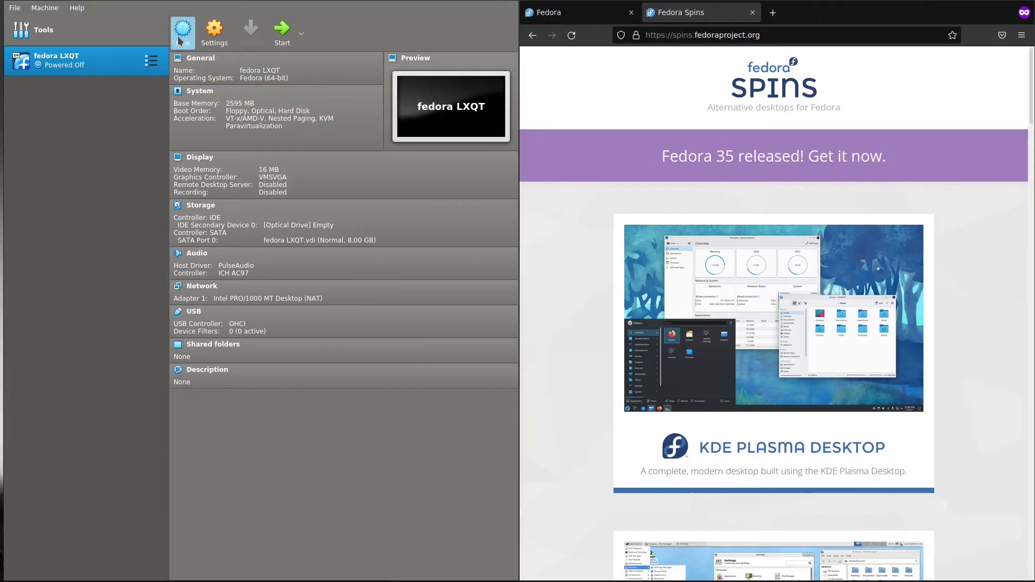
text(fedora)
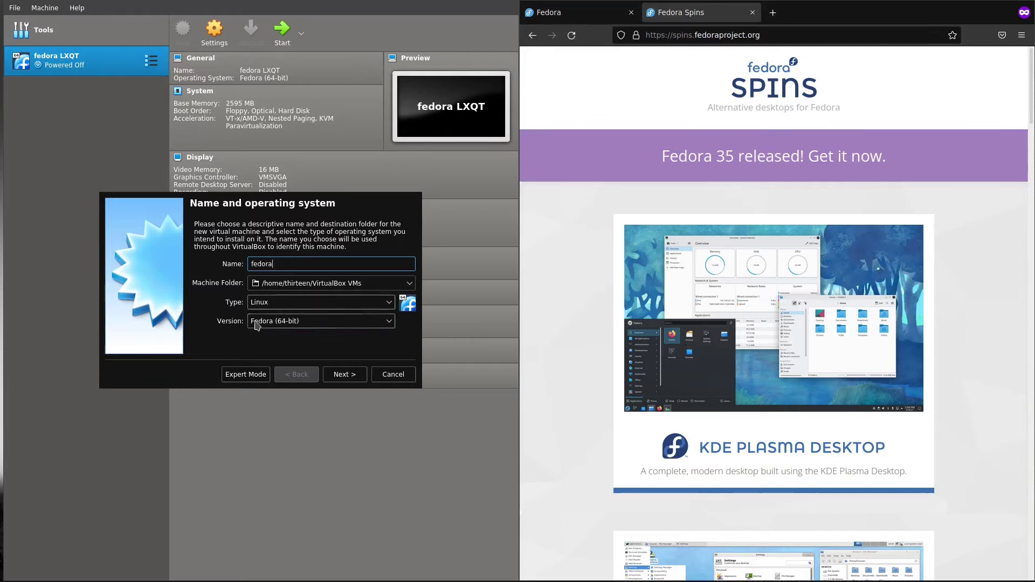
click(347, 376)
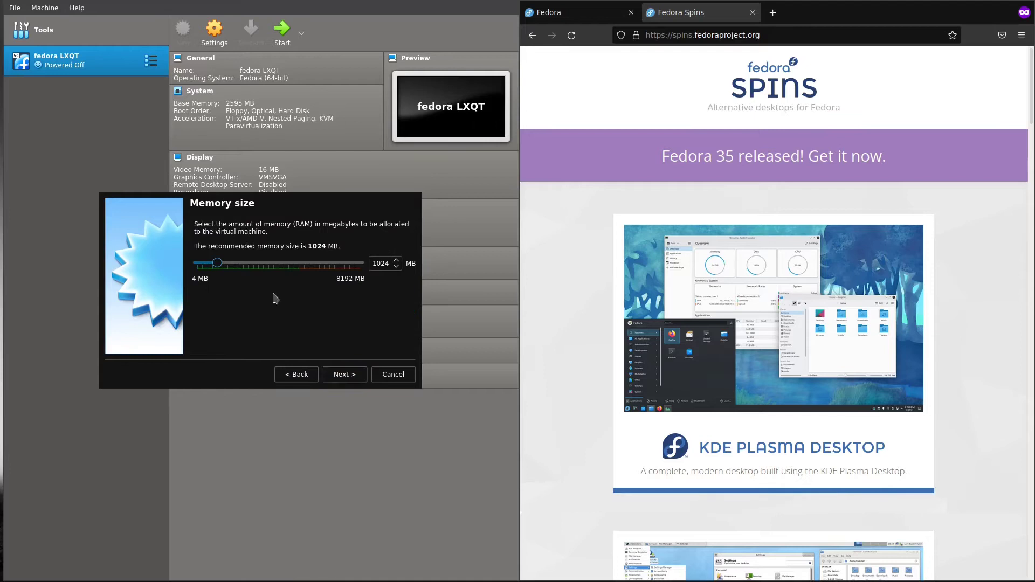
drag(222, 264, 244, 266)
click(343, 373)
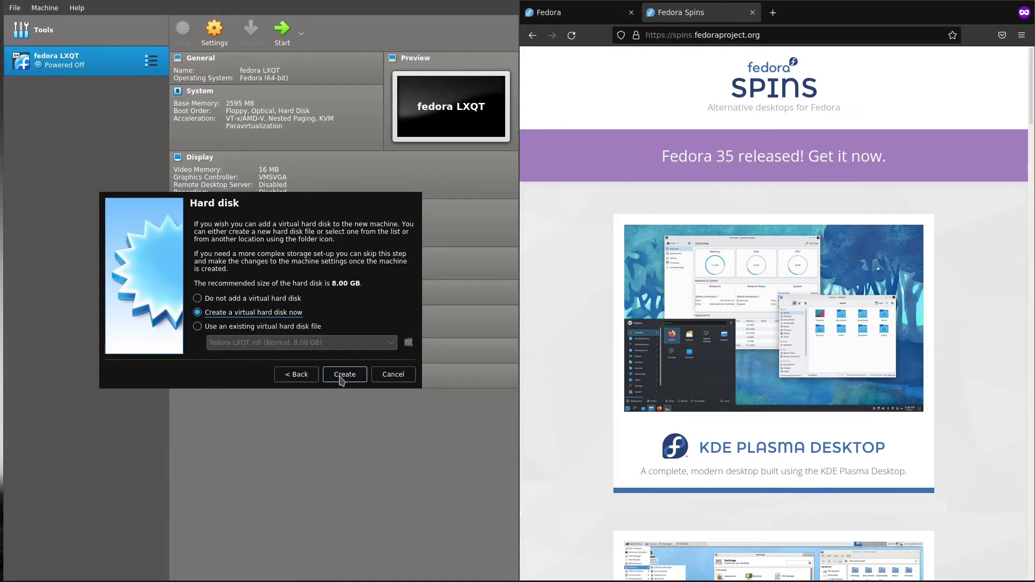
click(342, 379)
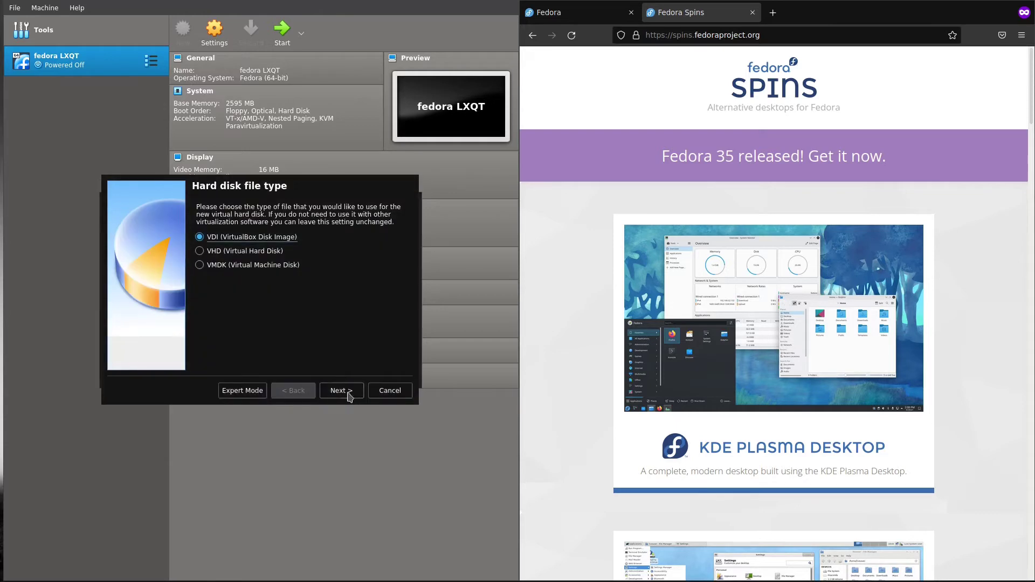
click(346, 391)
click(345, 391)
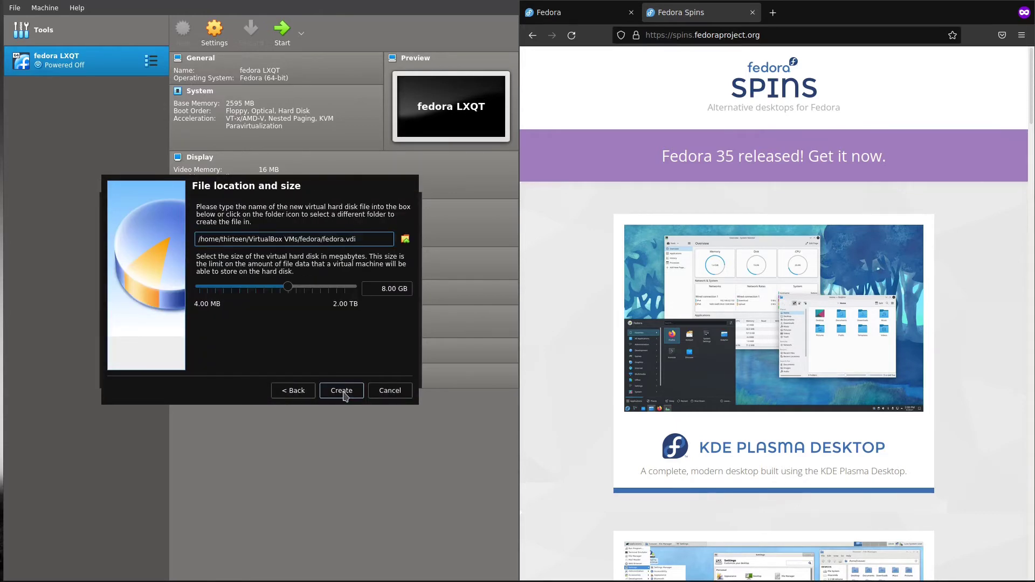
click(343, 392)
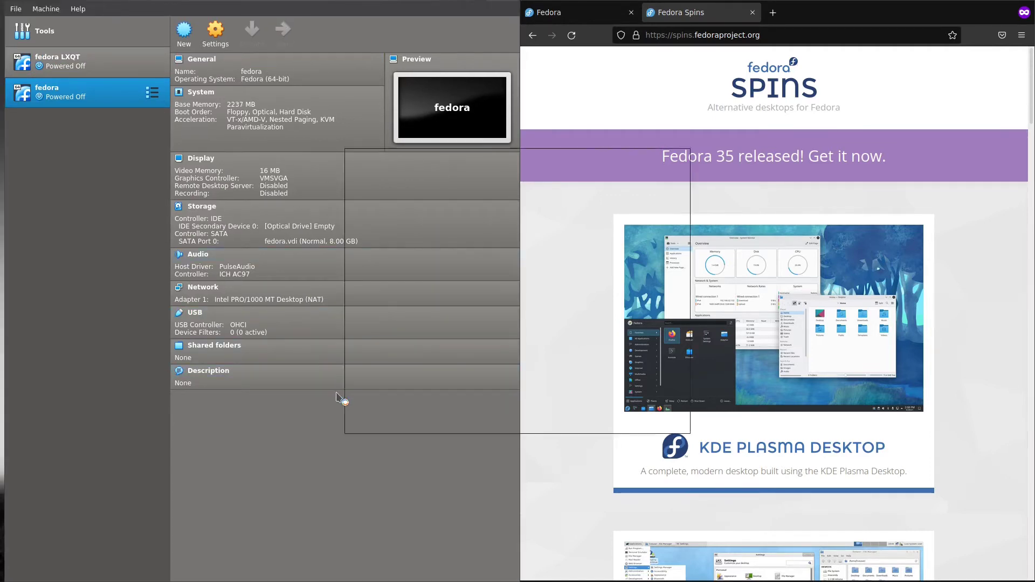
Step: Boot the fedora VM from the Fedora-LXDE-Live-x86_64-35-1.2.iso startup disk
click(632, 281)
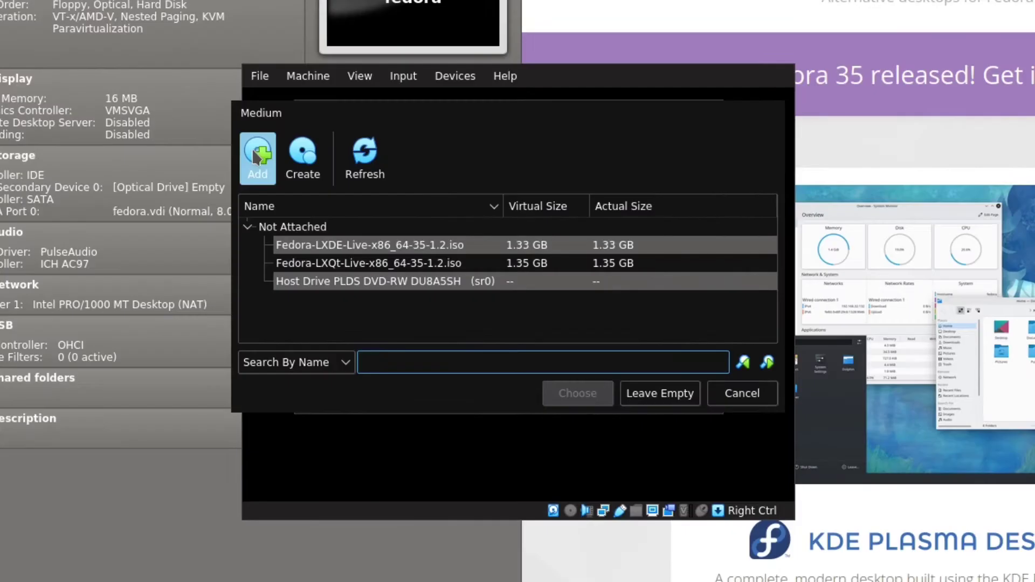
click(345, 201)
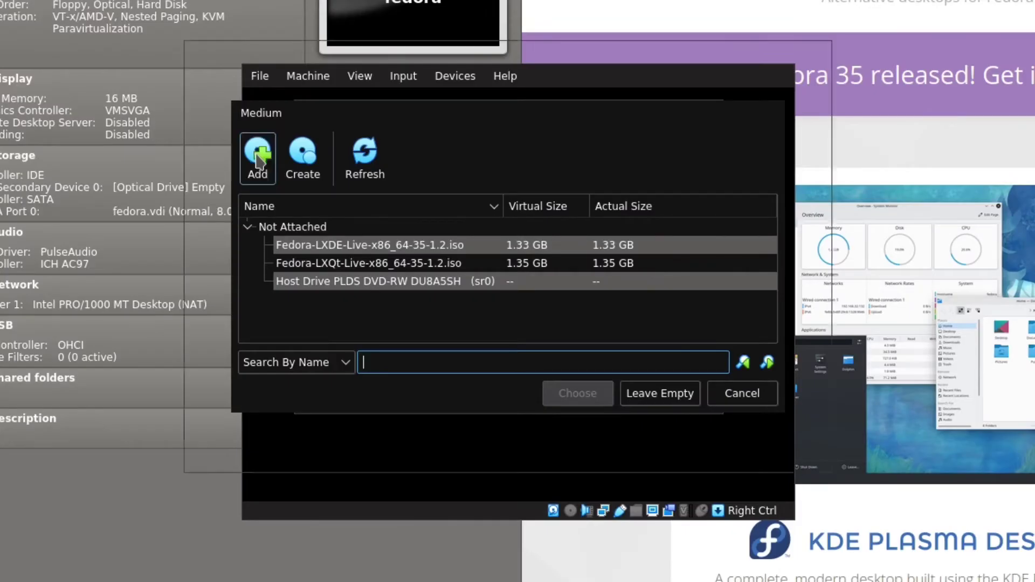
click(427, 134)
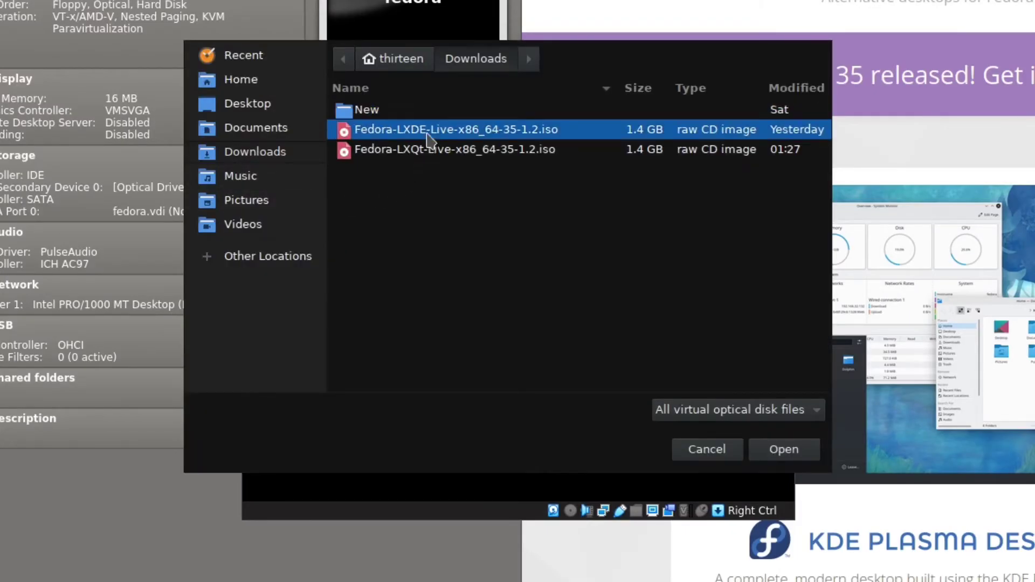
click(784, 449)
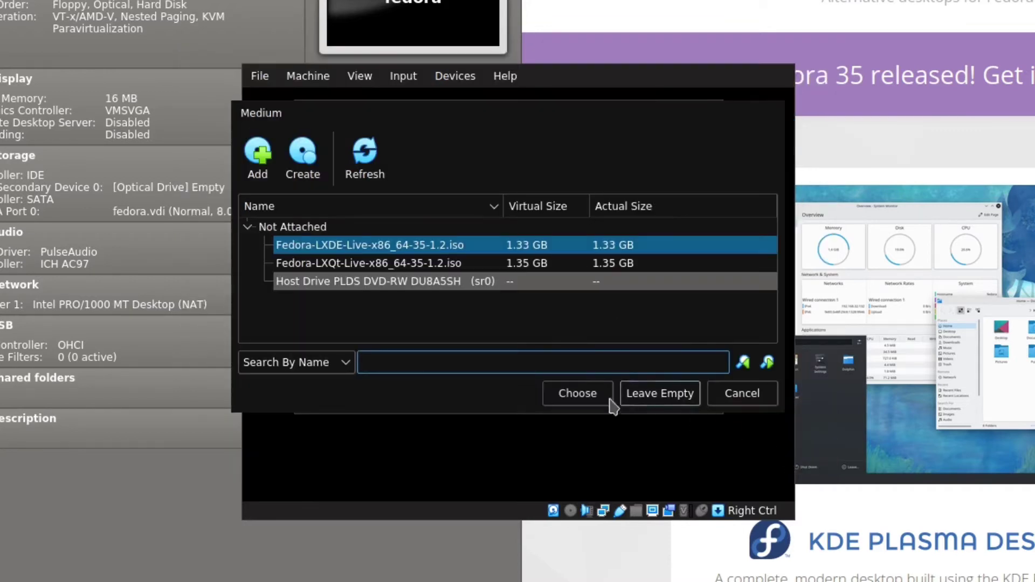
click(579, 396)
click(596, 393)
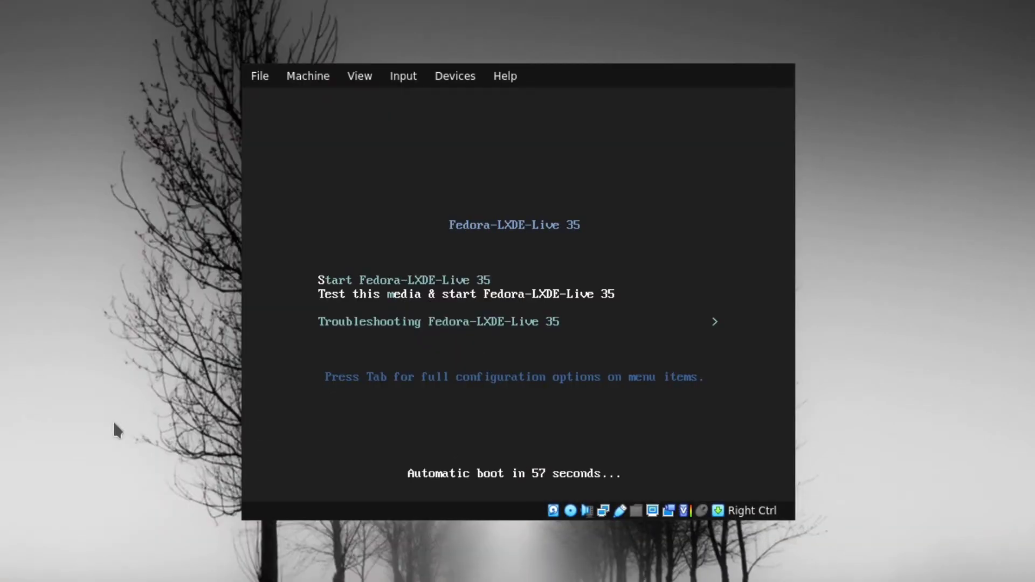
Step: Boot the live system, skip the media check, dismiss the notification, and launch Install to Hard Drive
key(Return)
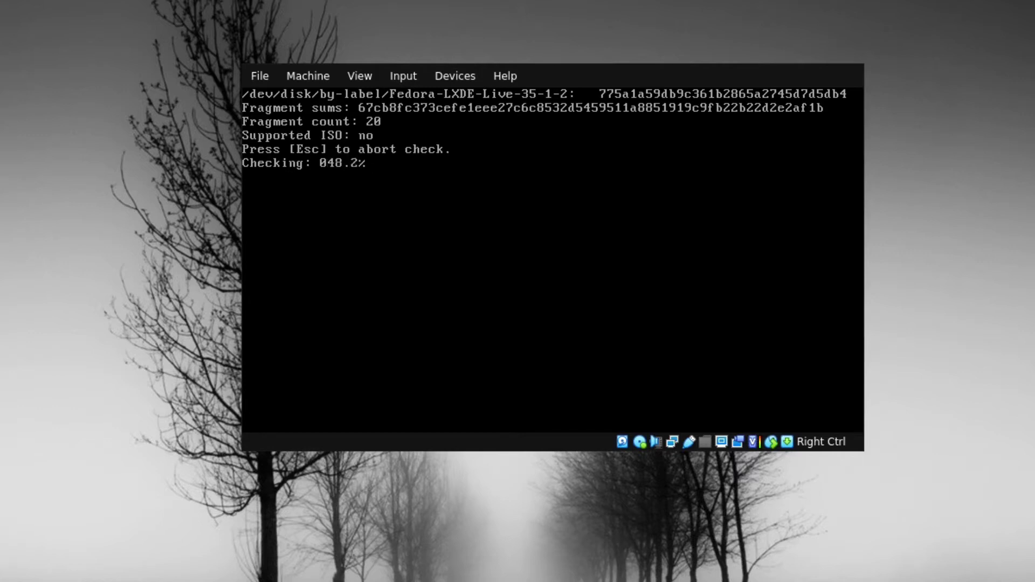
key(Escape)
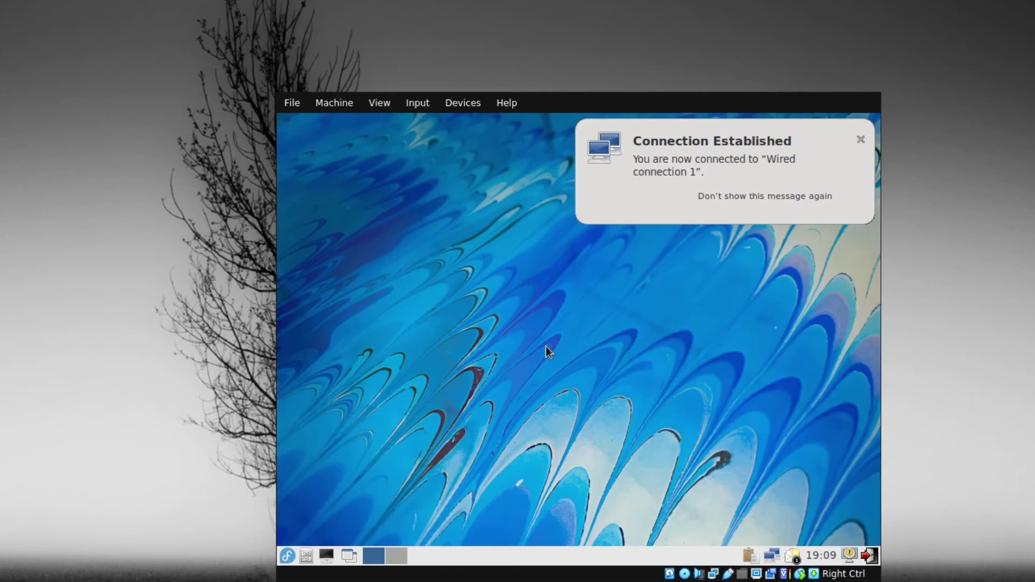
click(791, 196)
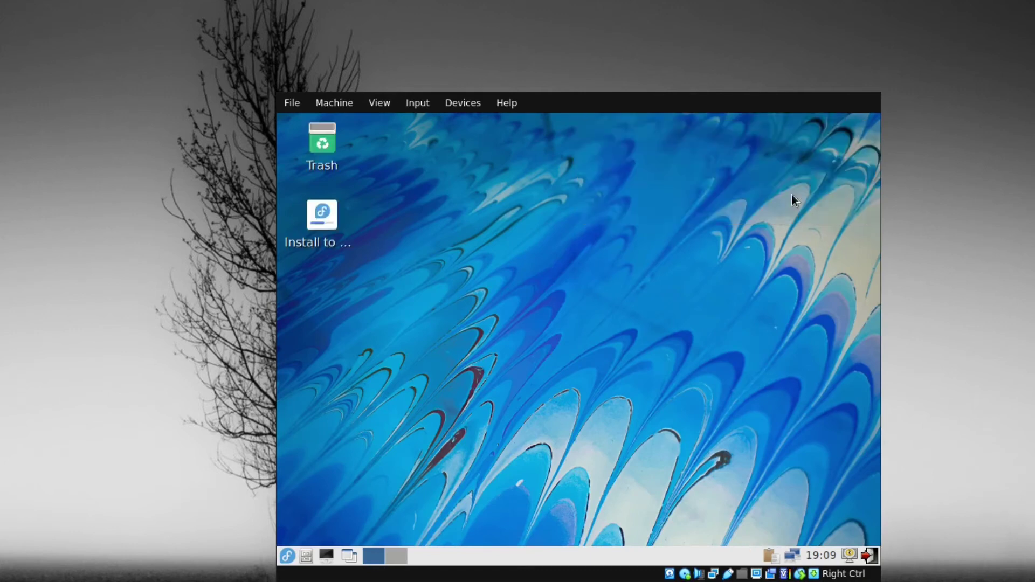
double_click(322, 227)
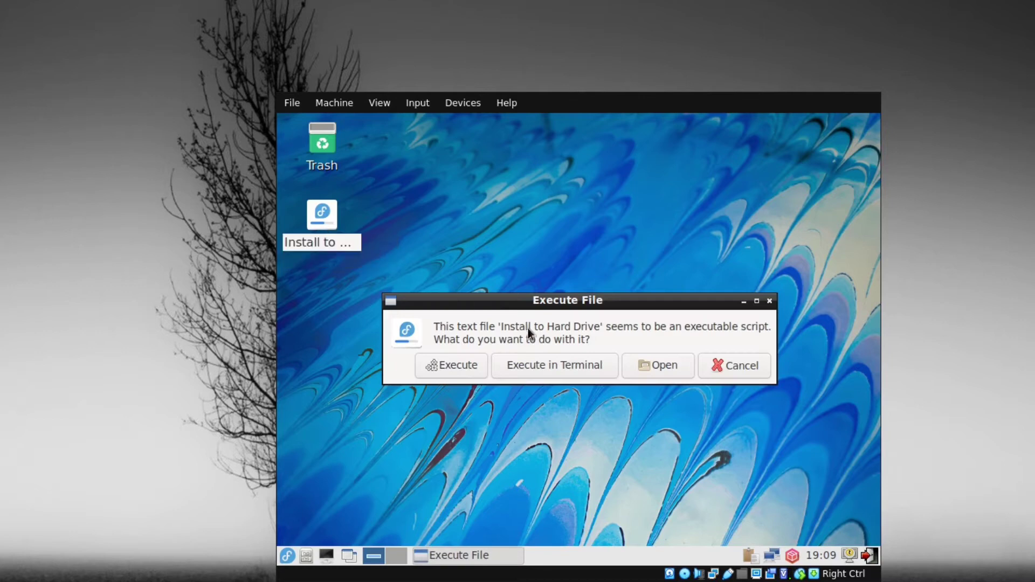
Step: Run the installer in English and accept automatic partitioning on the 8 GiB VBOX disk
click(439, 365)
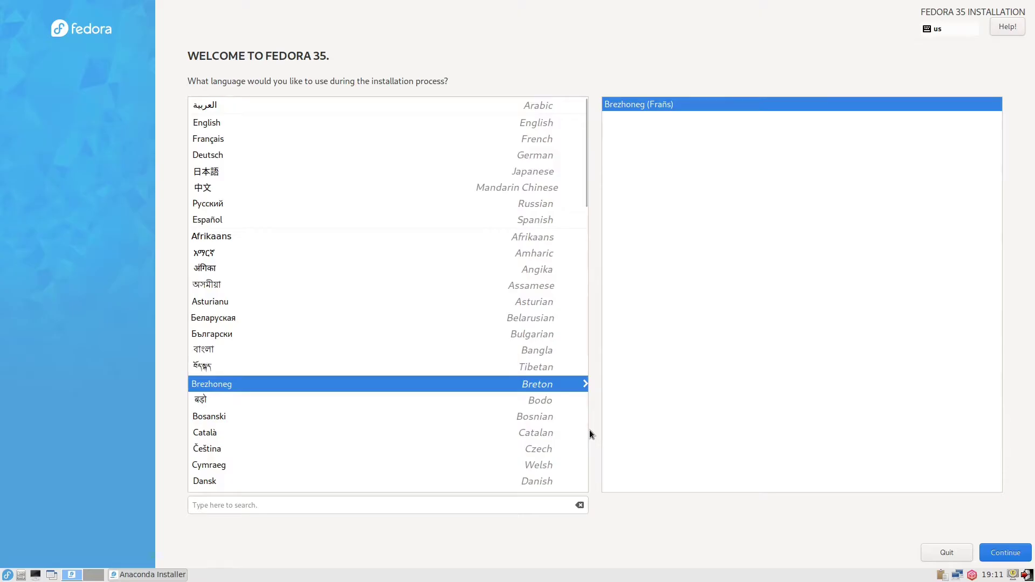
click(256, 124)
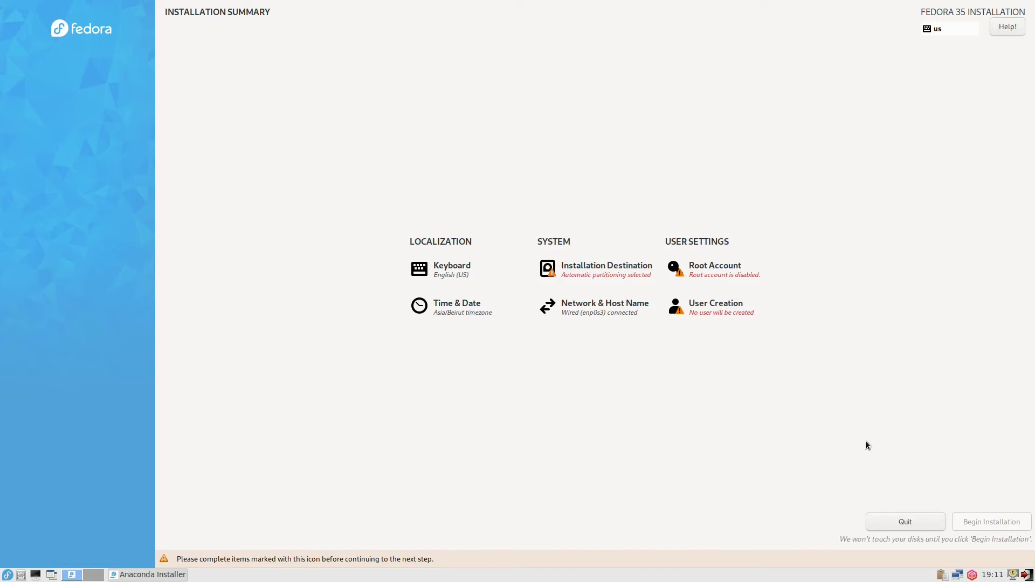
click(604, 267)
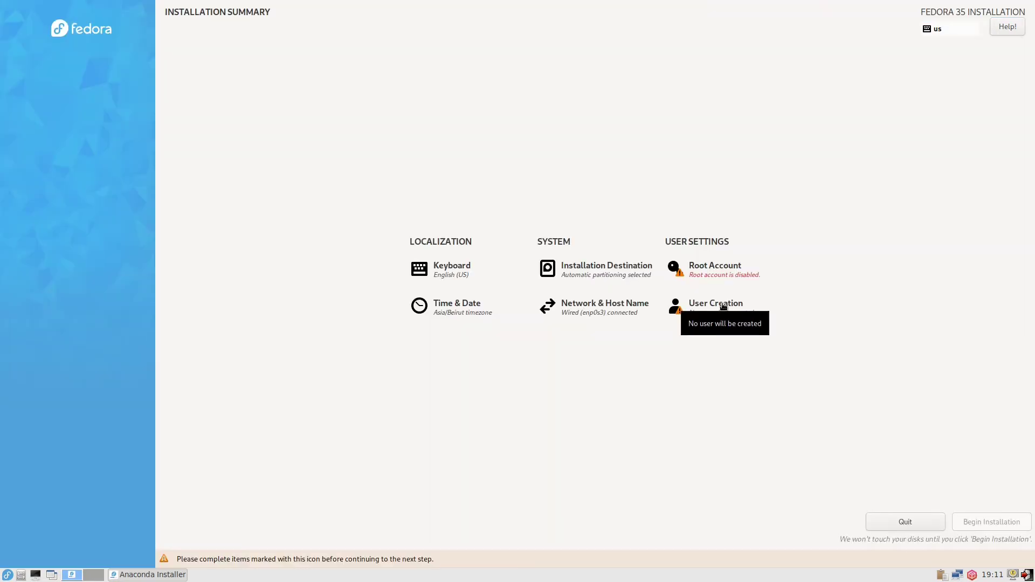
Step: Create an administrator user with a full name and confirmed password, accepting the weak-password warning
click(723, 306)
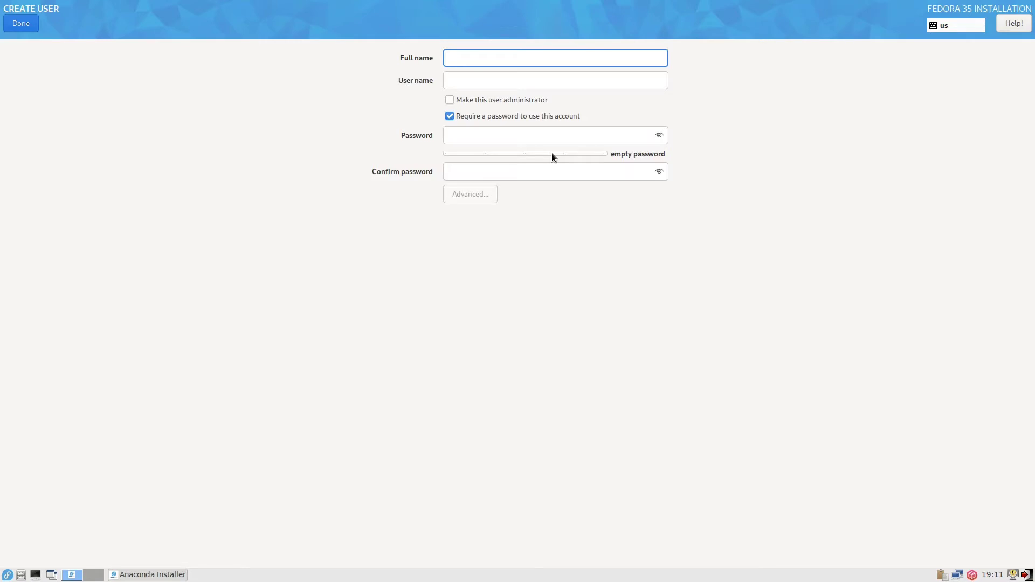
text(fedora)
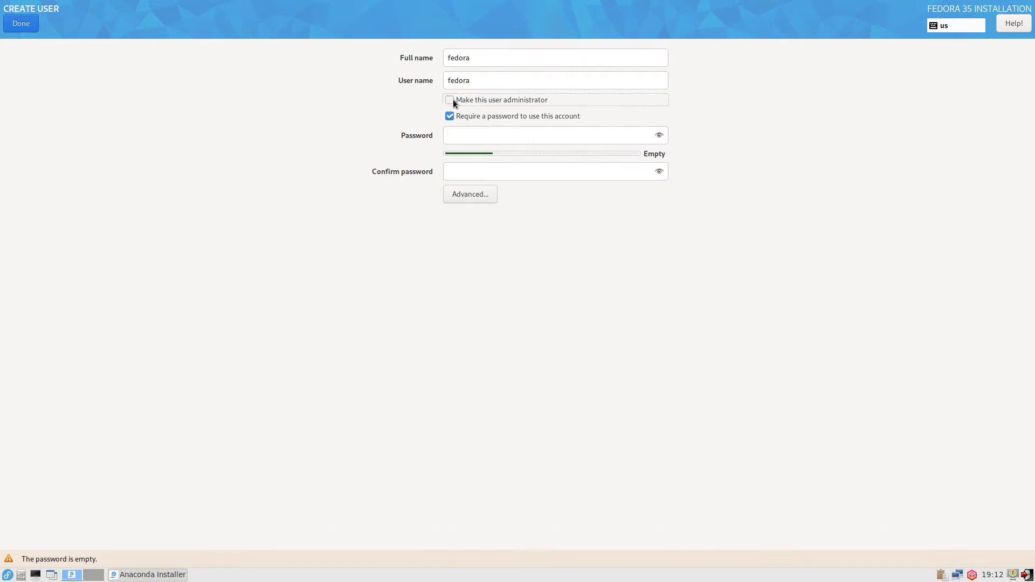
click(450, 100)
click(465, 138)
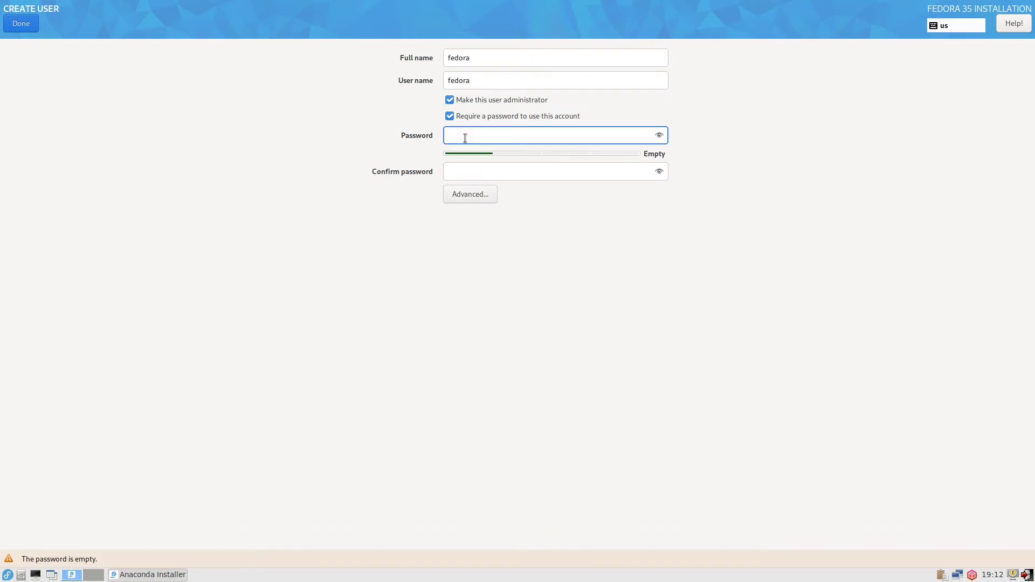
text(fedora)
key(Tab)
text(f)
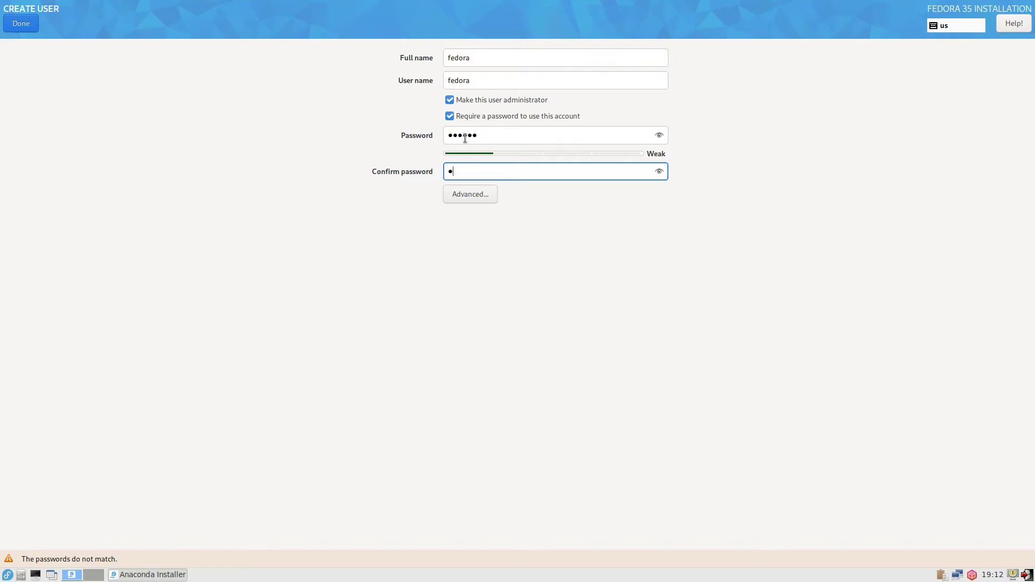
text(edora)
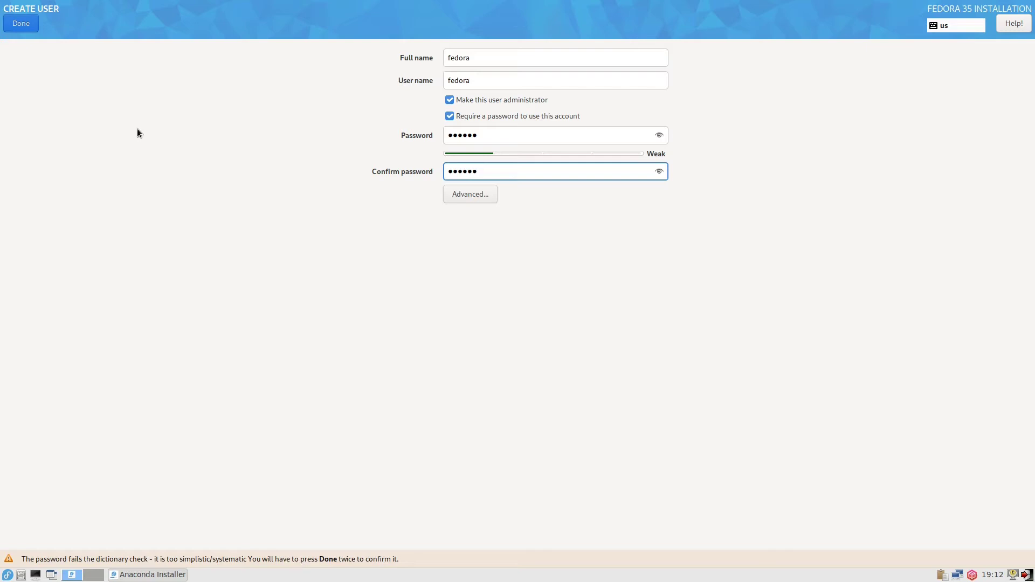
click(28, 25)
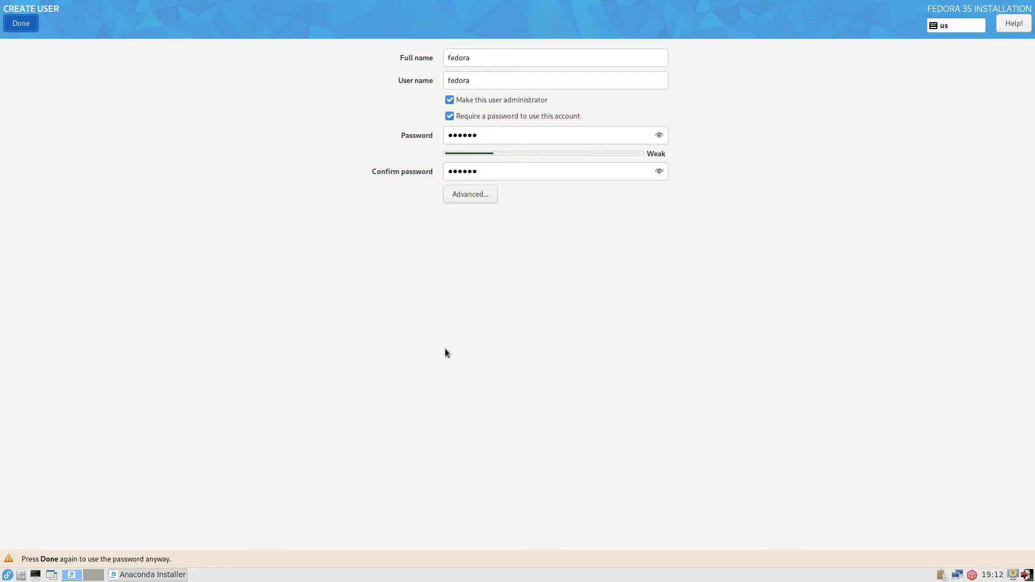
key(Return)
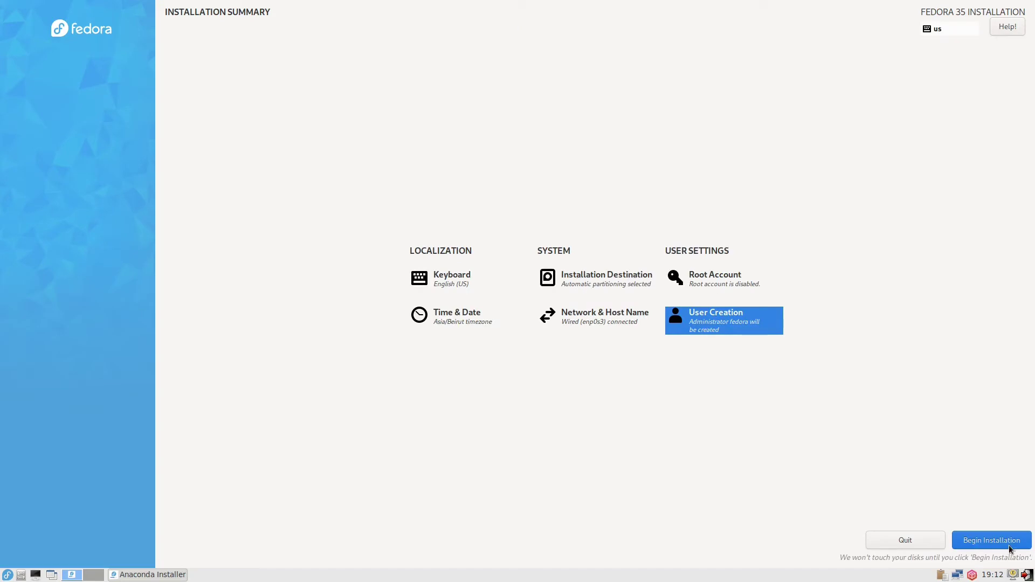
Step: Begin the Fedora 35 installation and wait until it reports complete
click(990, 539)
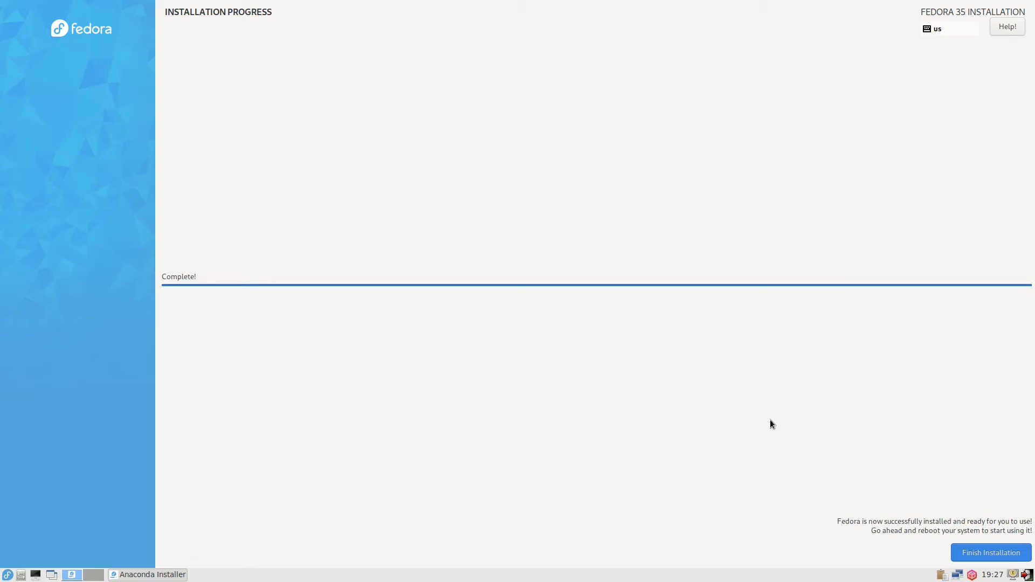
Step: Close the finished installer and bring up the 'Logout LXDE session?' dialog with Ctrl+Alt+Delete
key(Return)
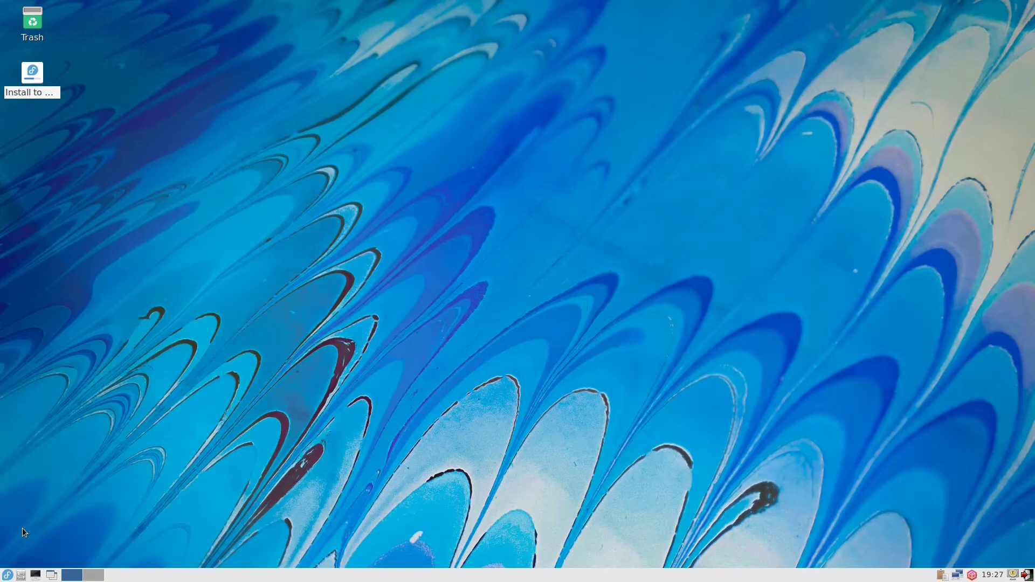
key(ctrl+alt+Delete)
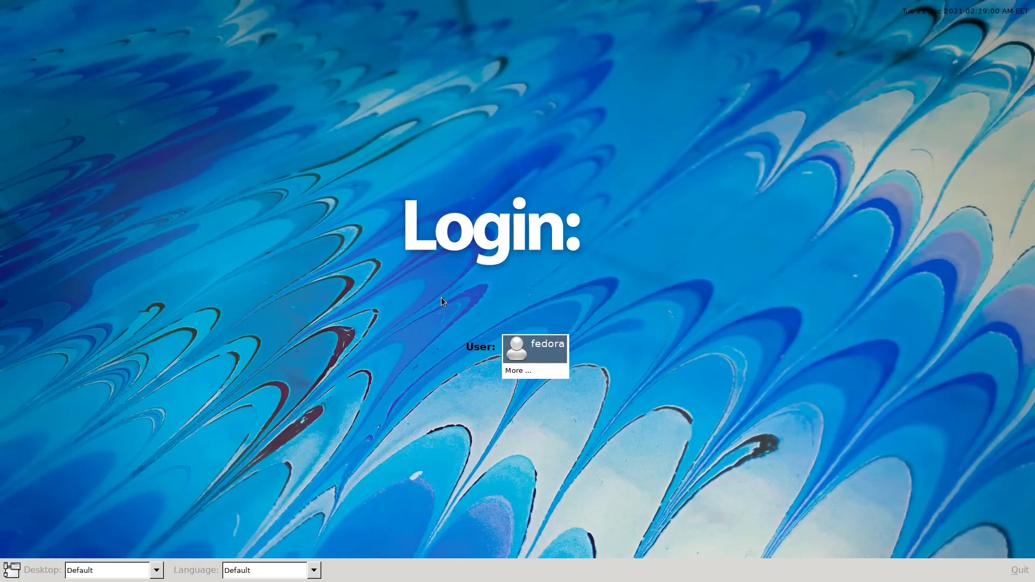
Step: Select the new user account at the login screen and sign in with its password
click(531, 355)
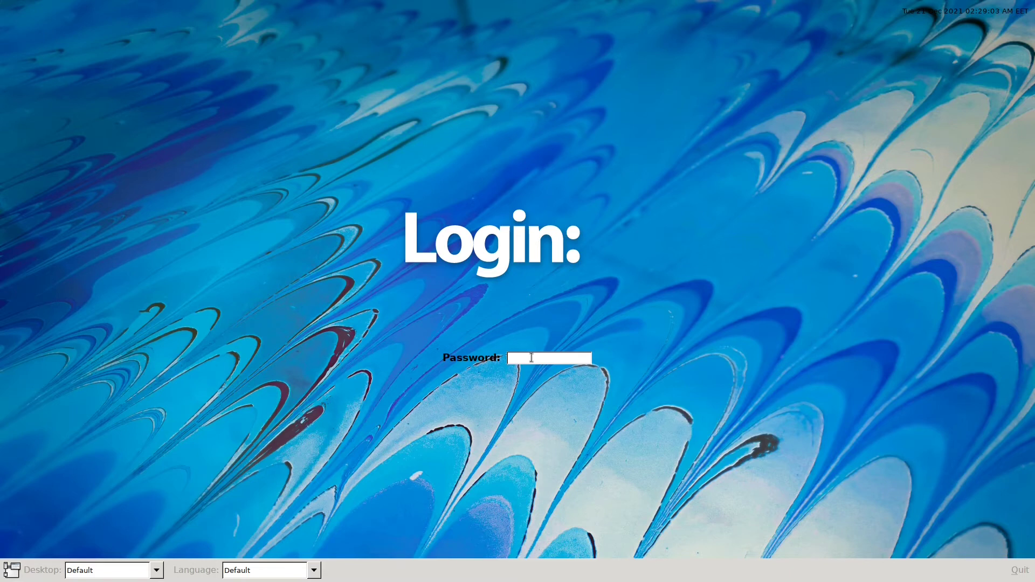
key(Return)
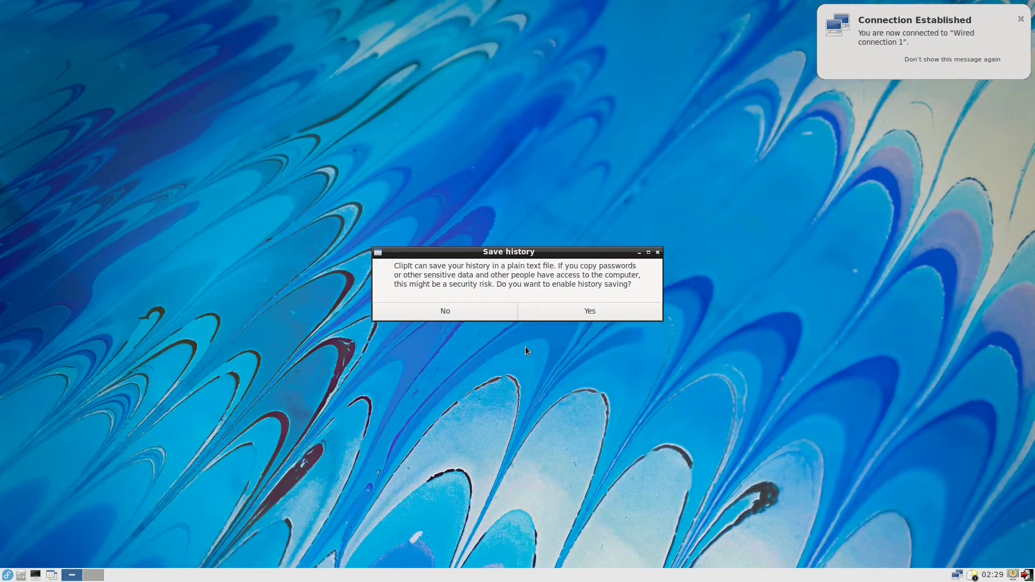
Step: Decline ClipIt history saving and browse the backgrounds/f35/default wallpaper folder
click(433, 310)
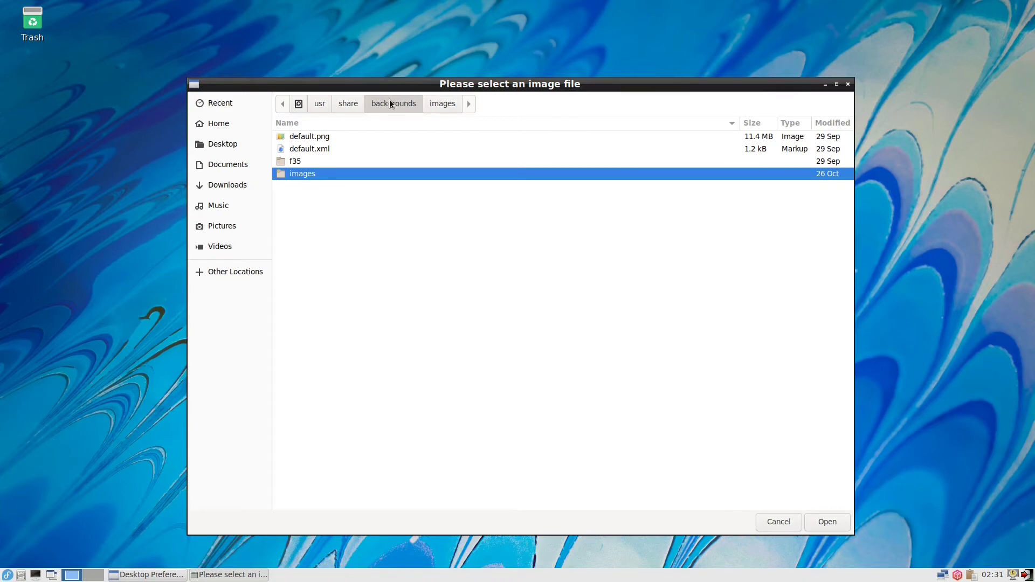
double_click(315, 160)
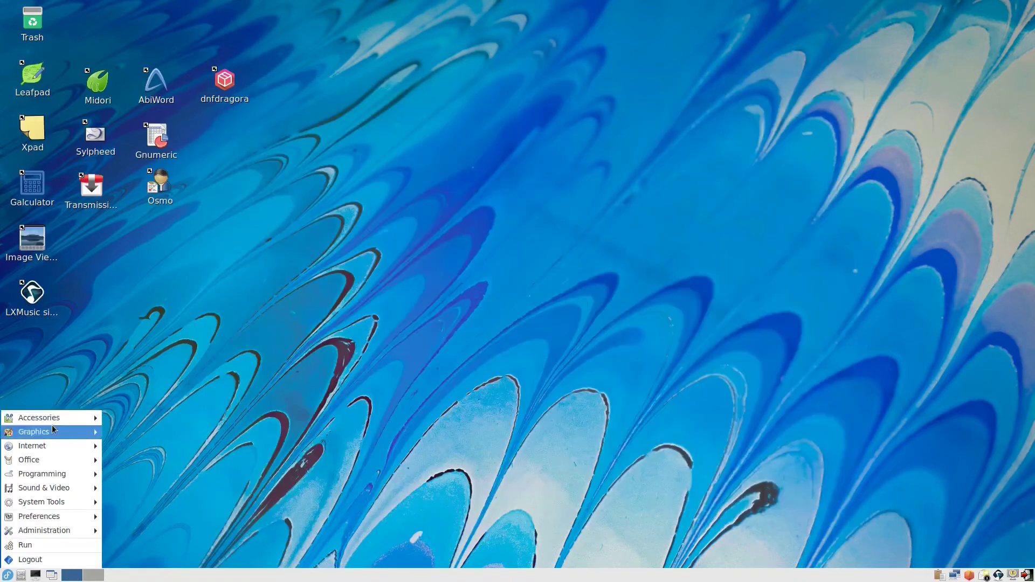
mouse_move(60, 421)
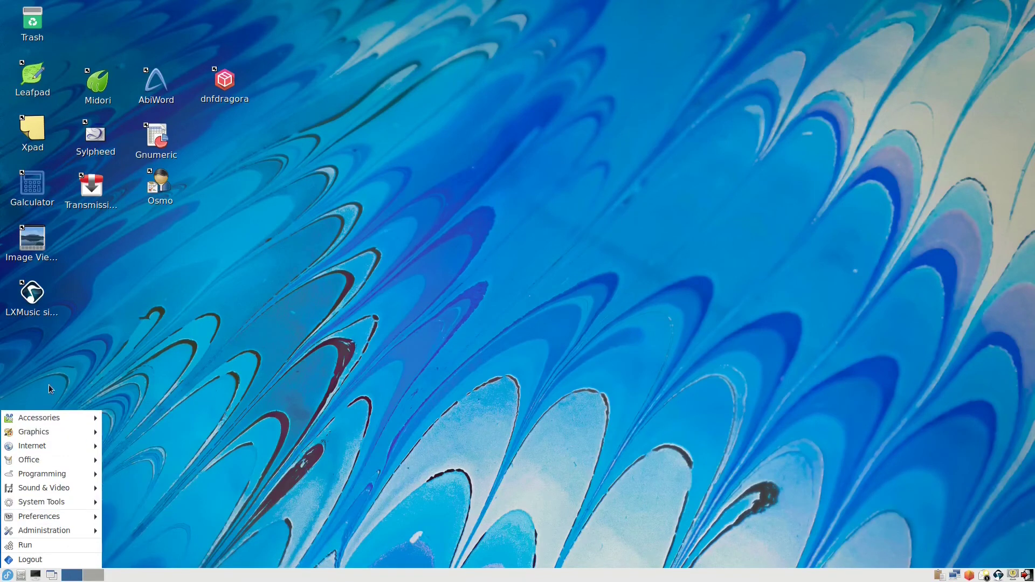
Step: Dismiss the main menu, then open the Leafpad editor and close its empty window
click(102, 337)
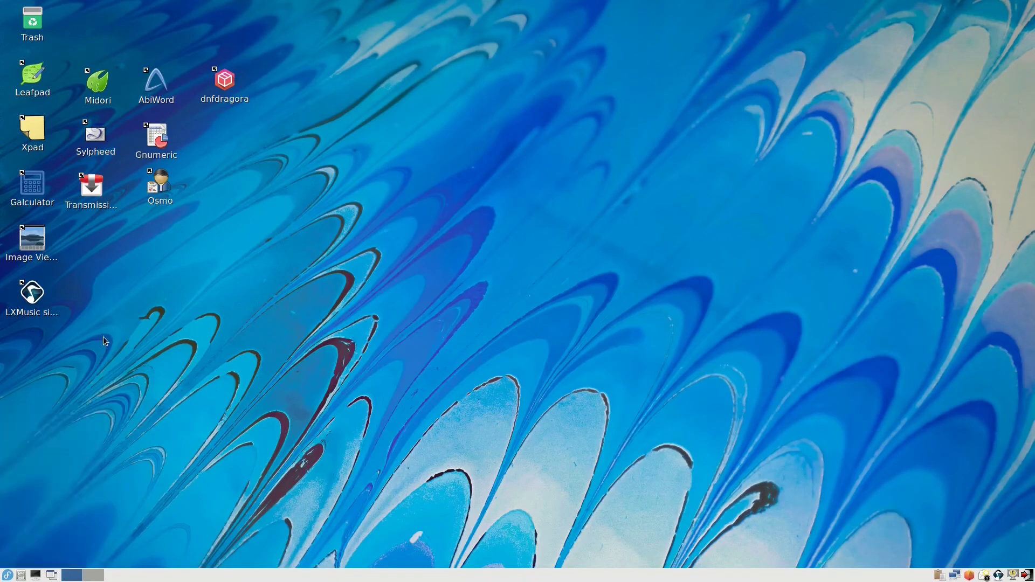
double_click(39, 69)
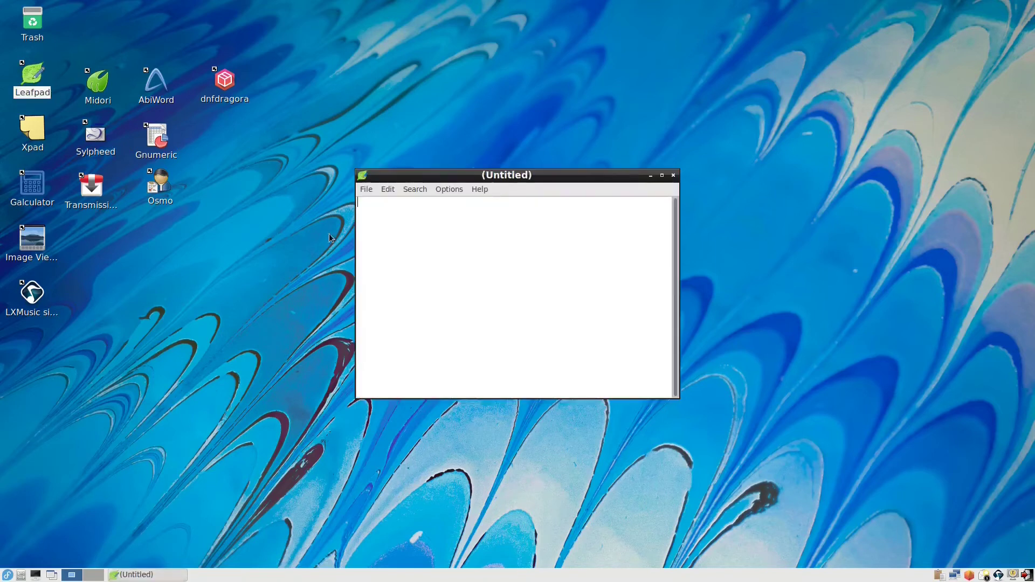
click(673, 175)
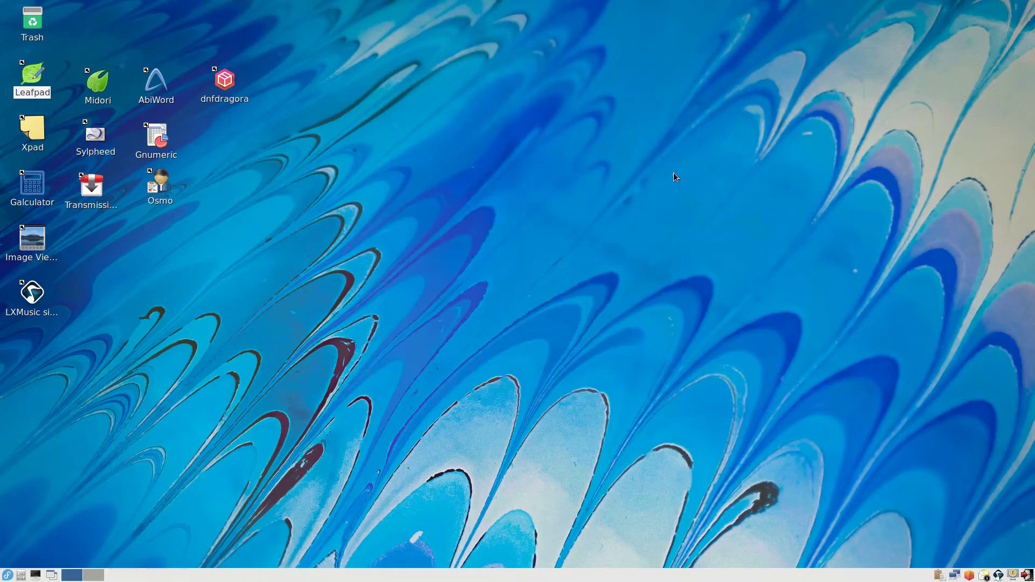
Step: Open an Xpad sticky note, quit it from its tray icon, then launch Midori
double_click(29, 134)
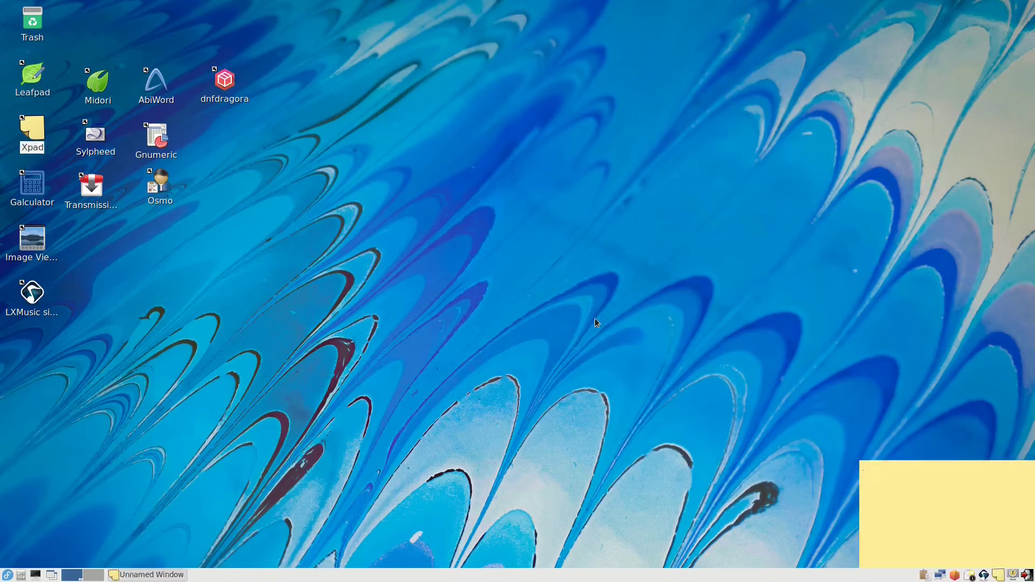
right_click(1002, 575)
click(994, 563)
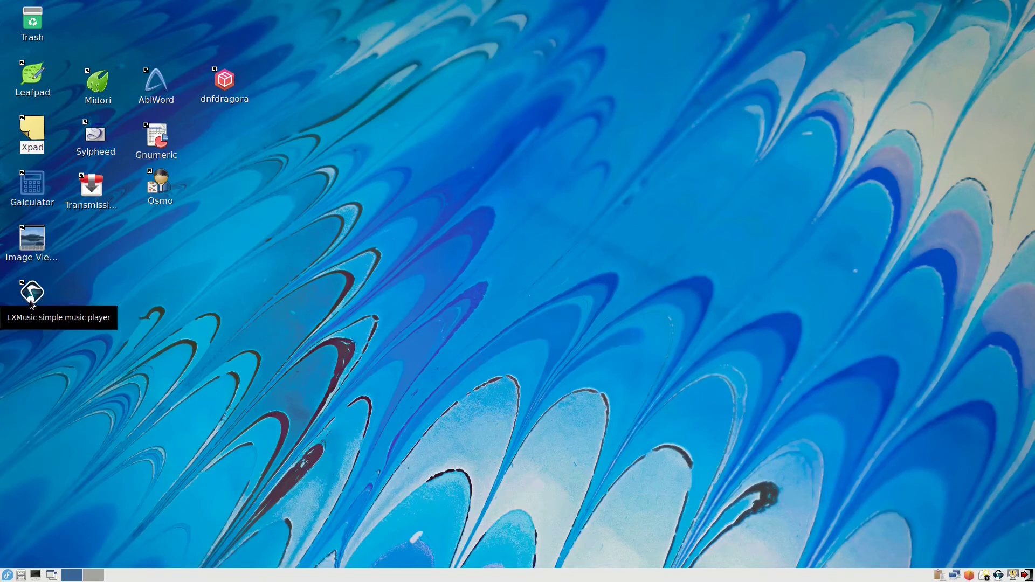
double_click(98, 83)
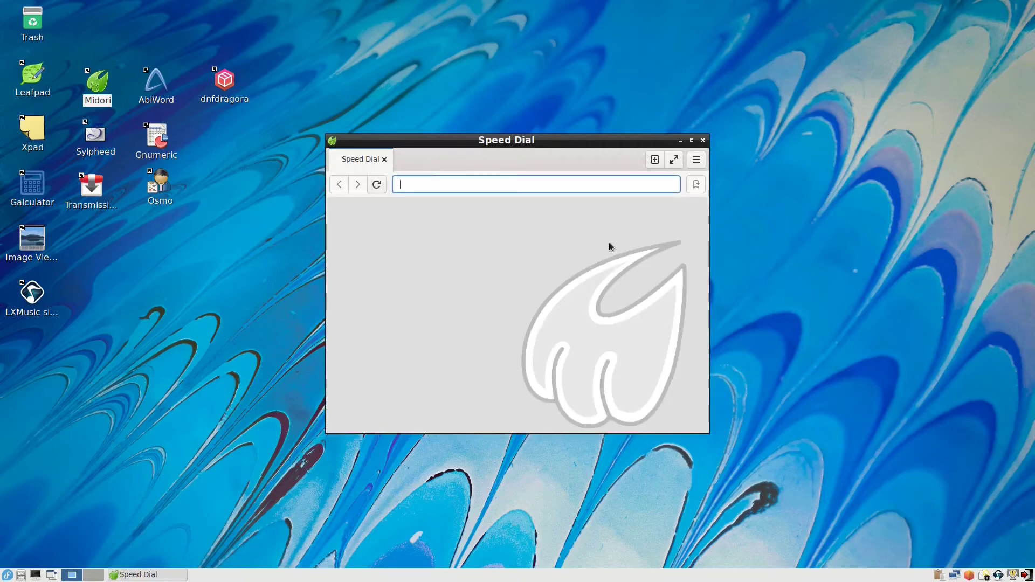
Step: Close Midori, open and close a blank AbiWord document, then launch Gnumeric to Book1
click(703, 140)
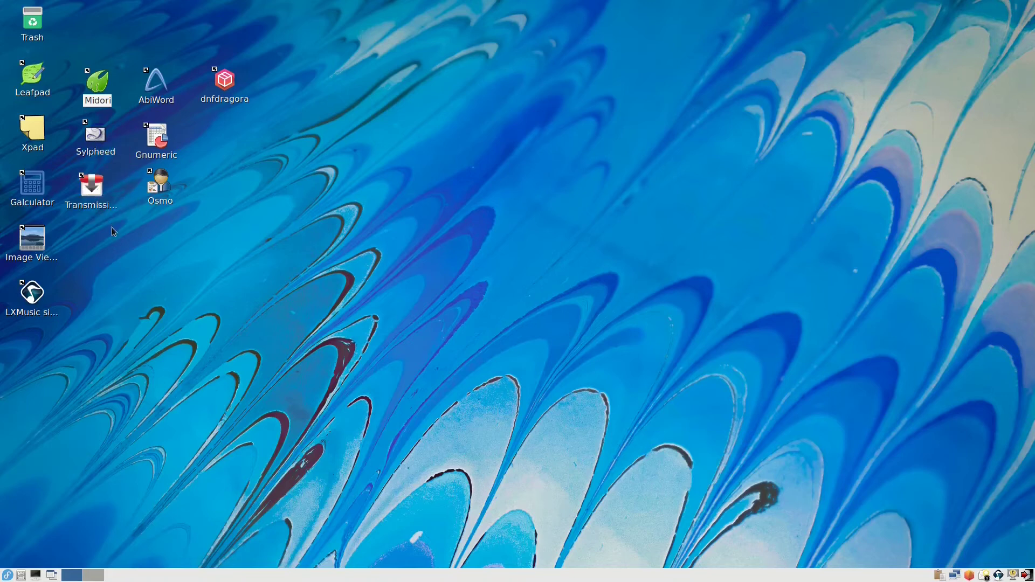
double_click(155, 91)
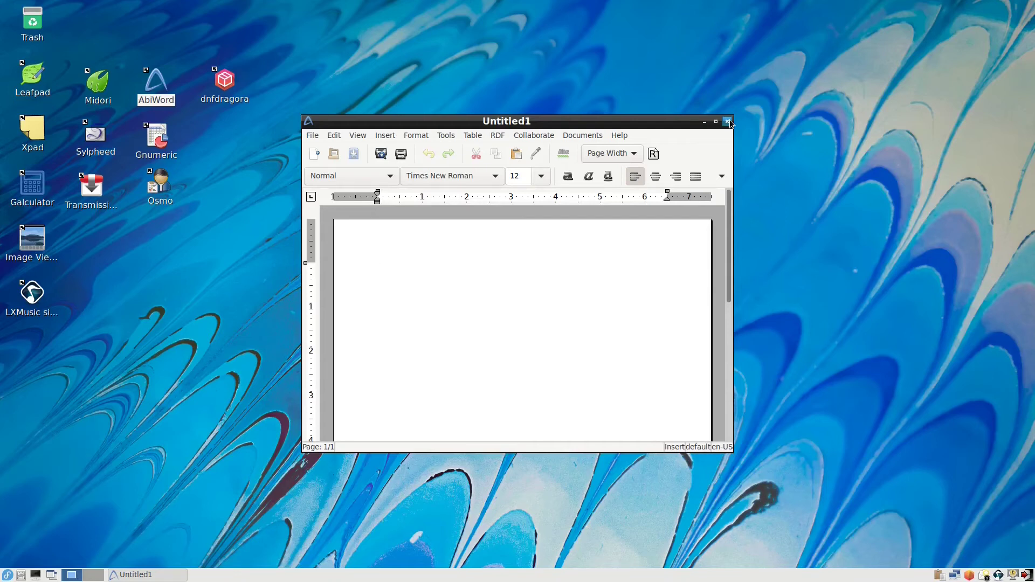
click(728, 122)
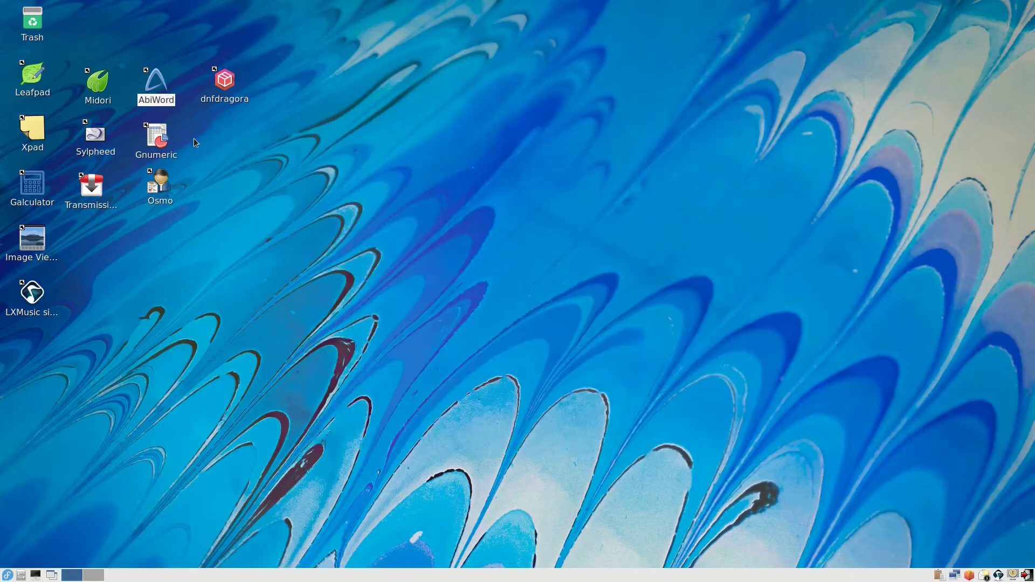
click(157, 141)
double_click(157, 141)
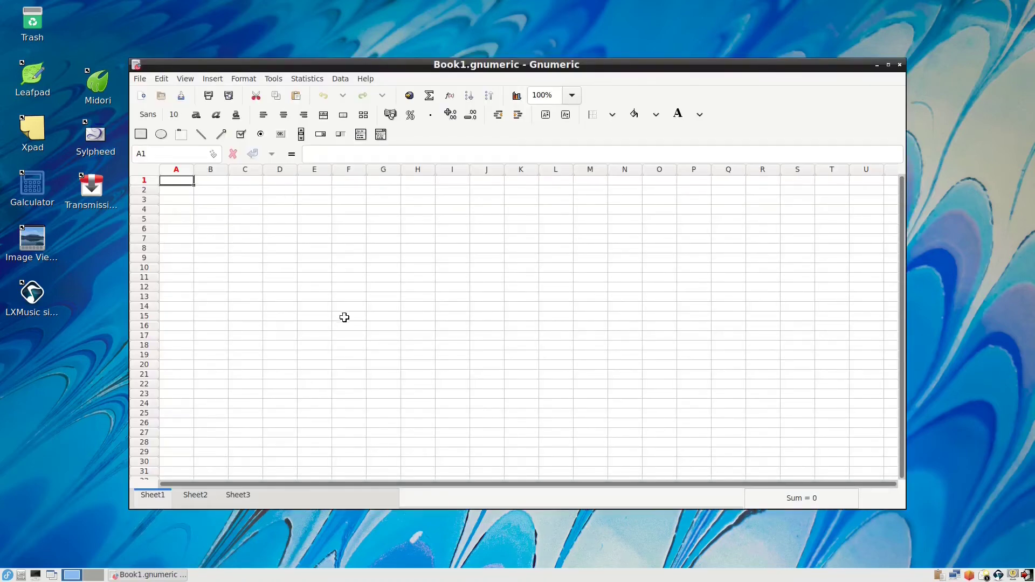
Step: Select cells E19, D21, A12 and B4 in Sheet1, then close the Gnumeric workbook
click(323, 353)
click(266, 373)
click(186, 287)
click(203, 209)
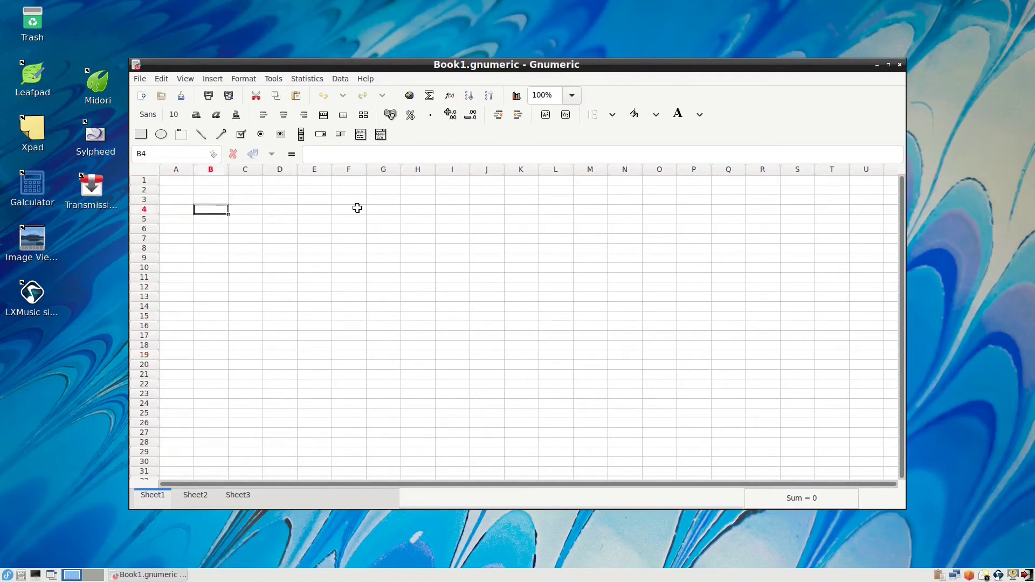
click(899, 65)
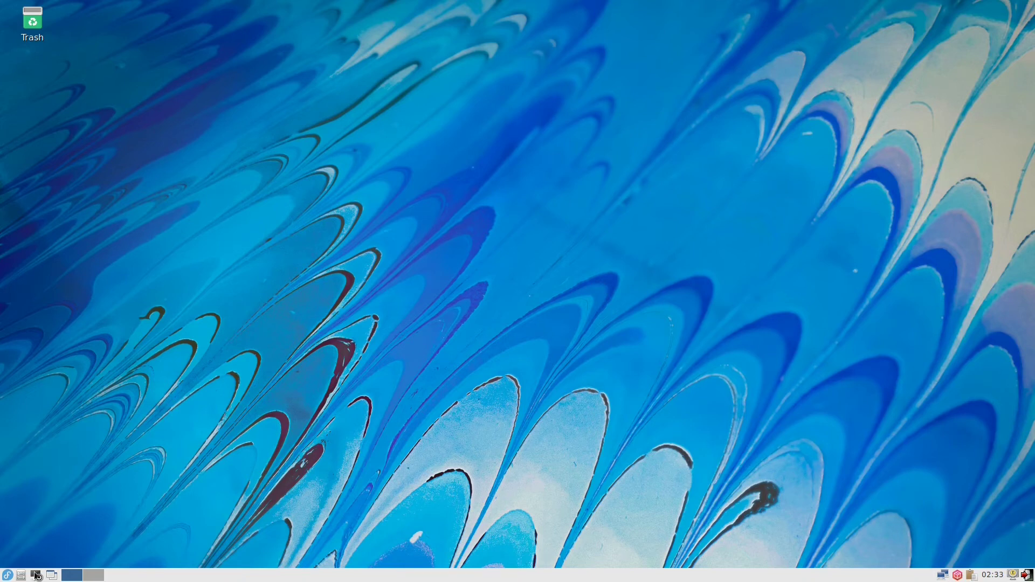
Step: Check memory with free -m in LXTerminal (549 of 2148 MB used), then type sudo dnf update
click(36, 575)
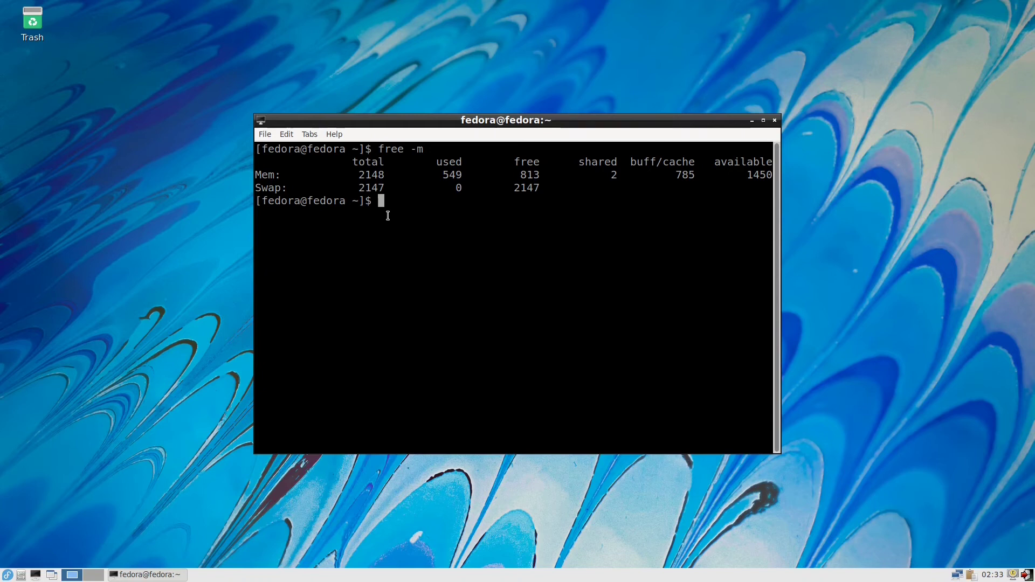
text(sudo dnf update)
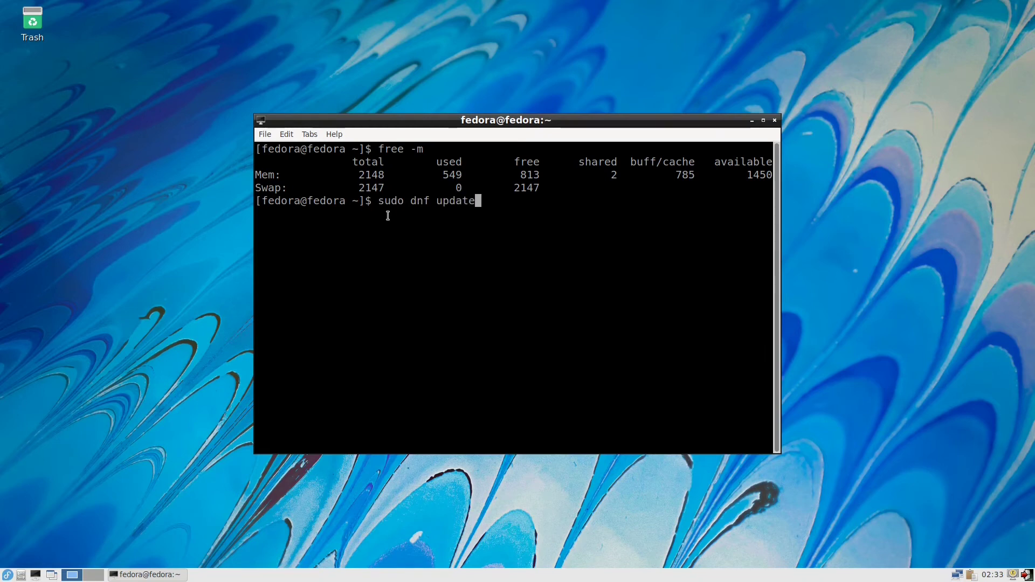
Step: Run the update with the sudo password, review the 367 upgrades (628 M), decline, and type sudo dnf install firefox htop
key(Return)
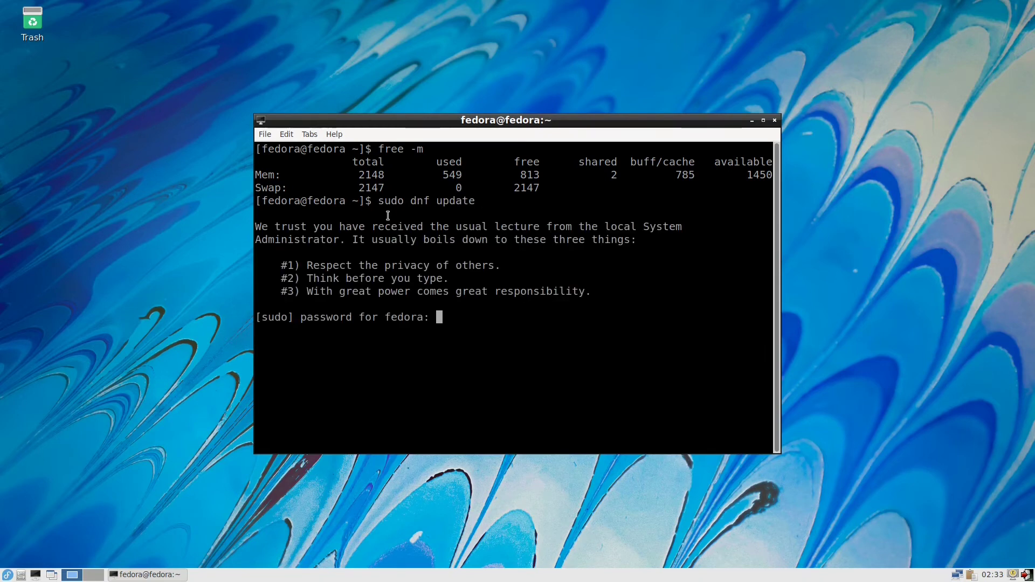
key(Return)
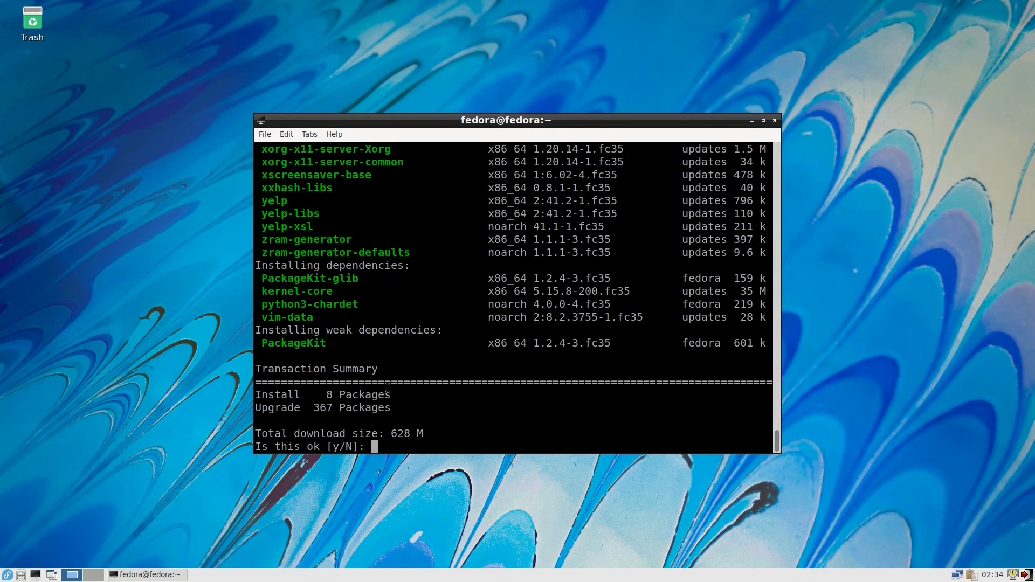
scroll(472, 268, up, 18)
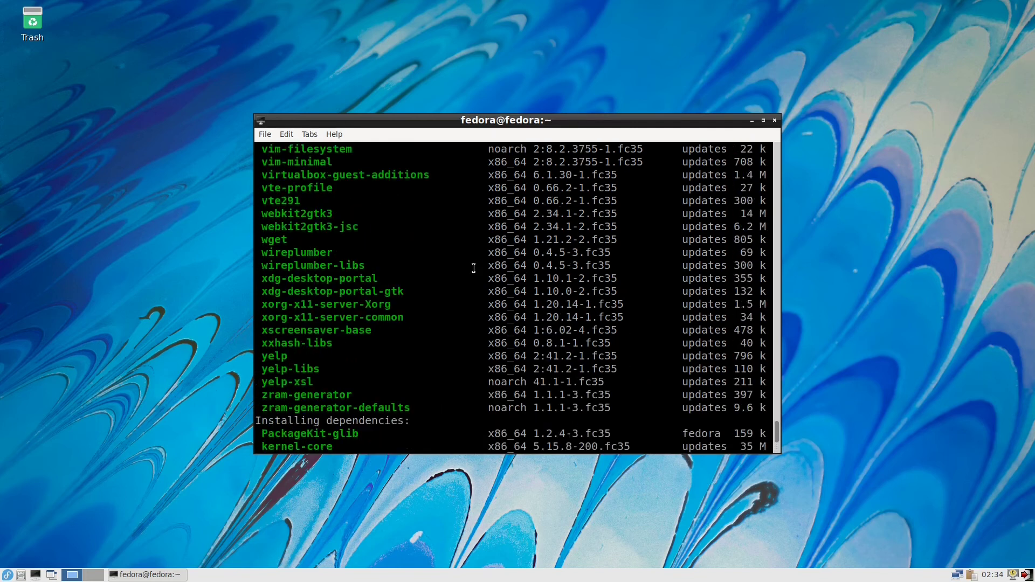
scroll(473, 268, up, 20)
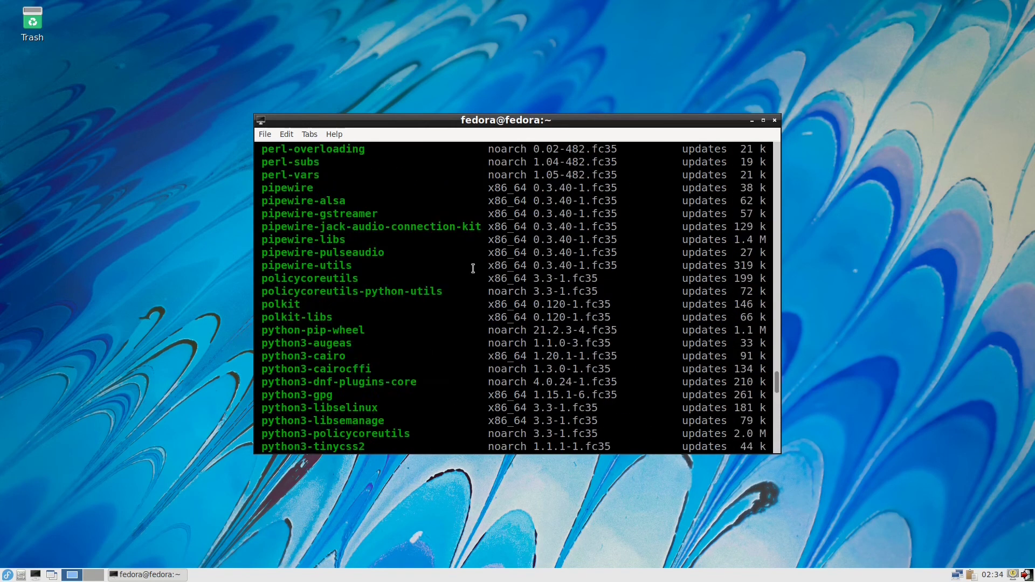
scroll(473, 268, up, 20)
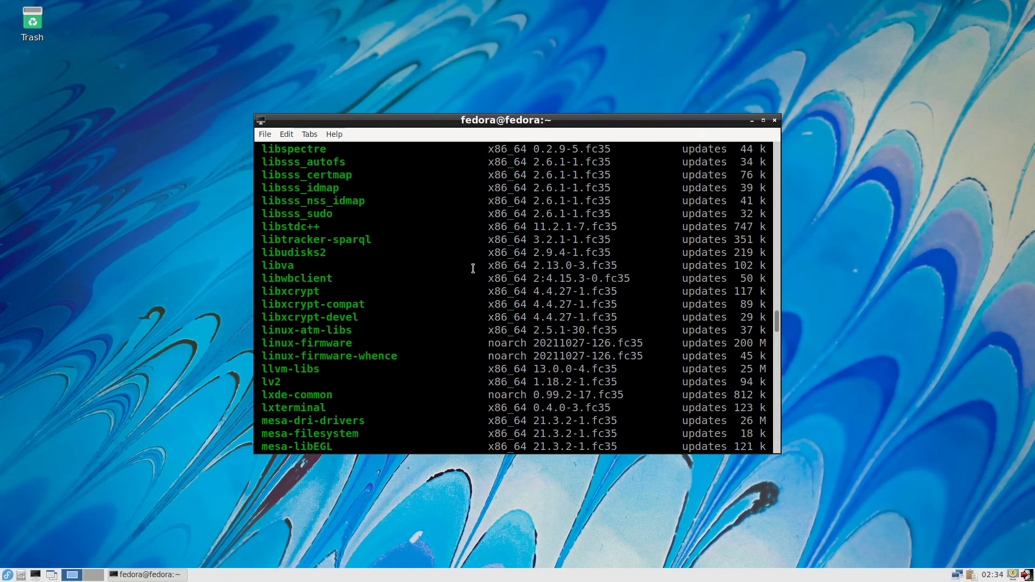
scroll(473, 267, up, 9)
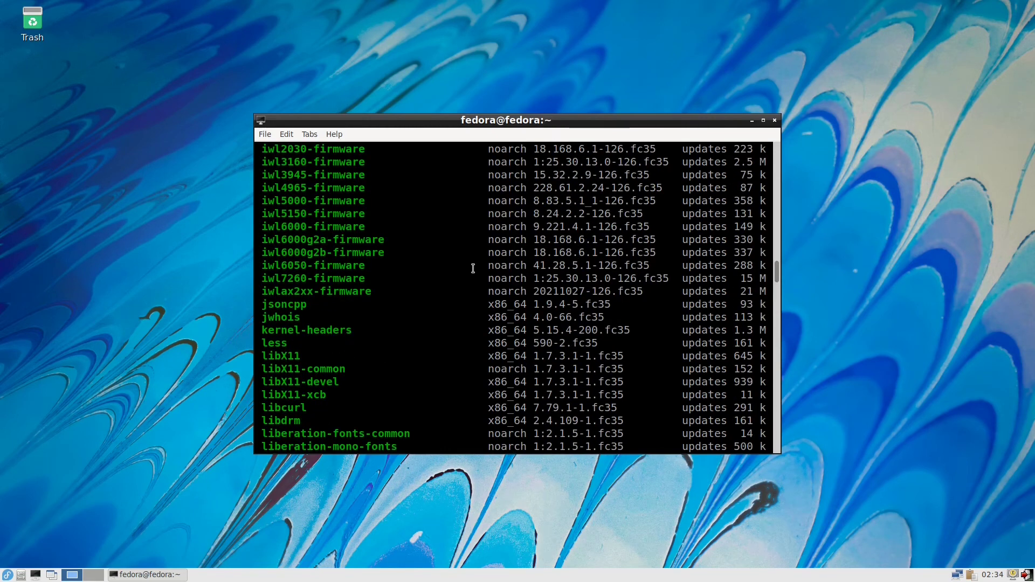
scroll(473, 268, down, 3)
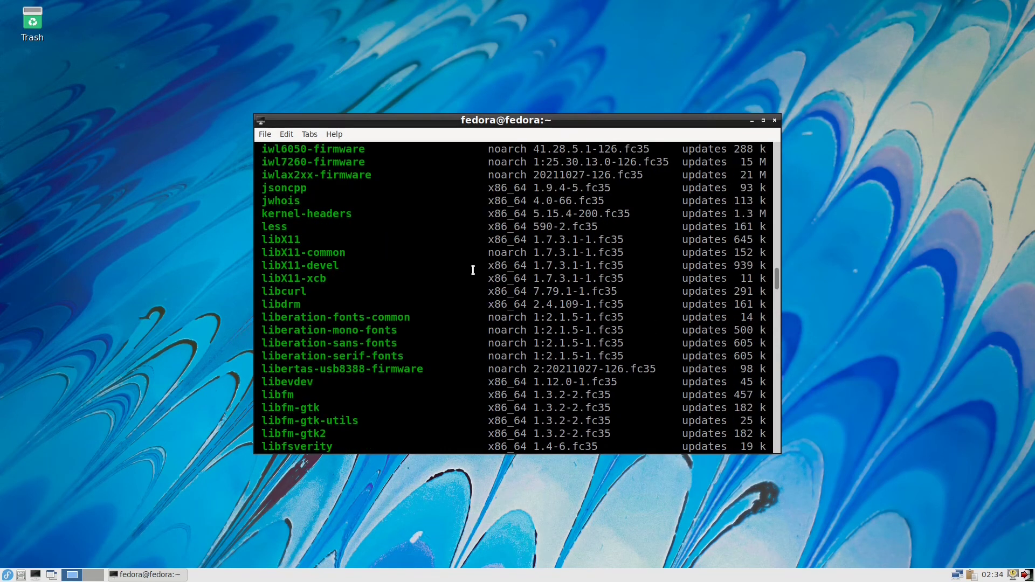
text(sudo dnf )
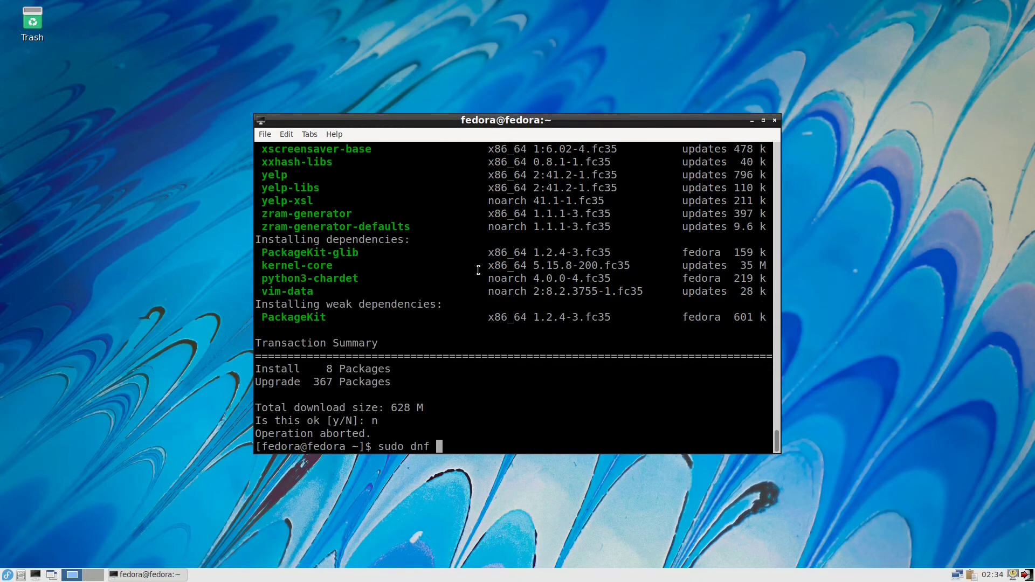
text(install firefox)
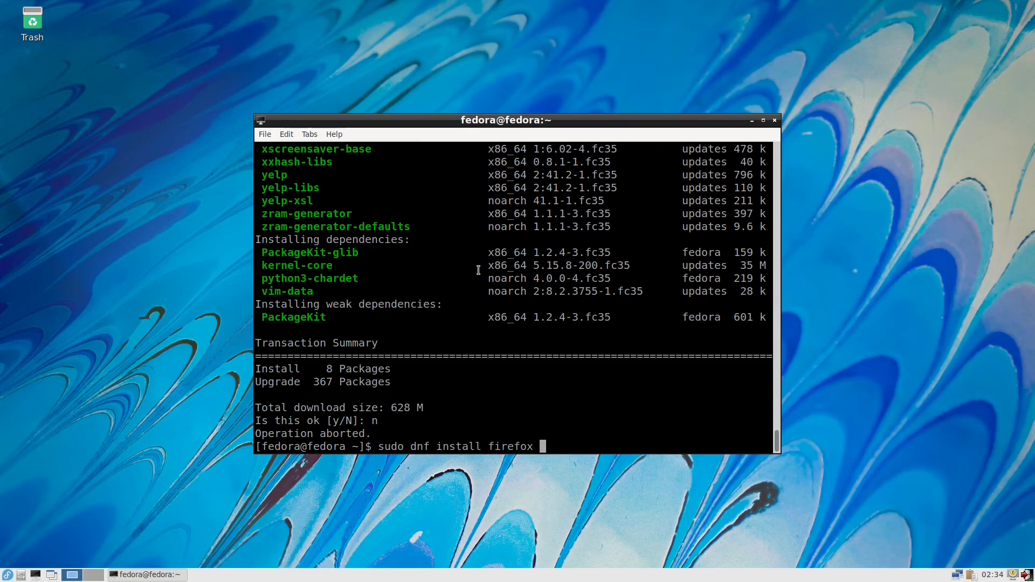
text( htop)
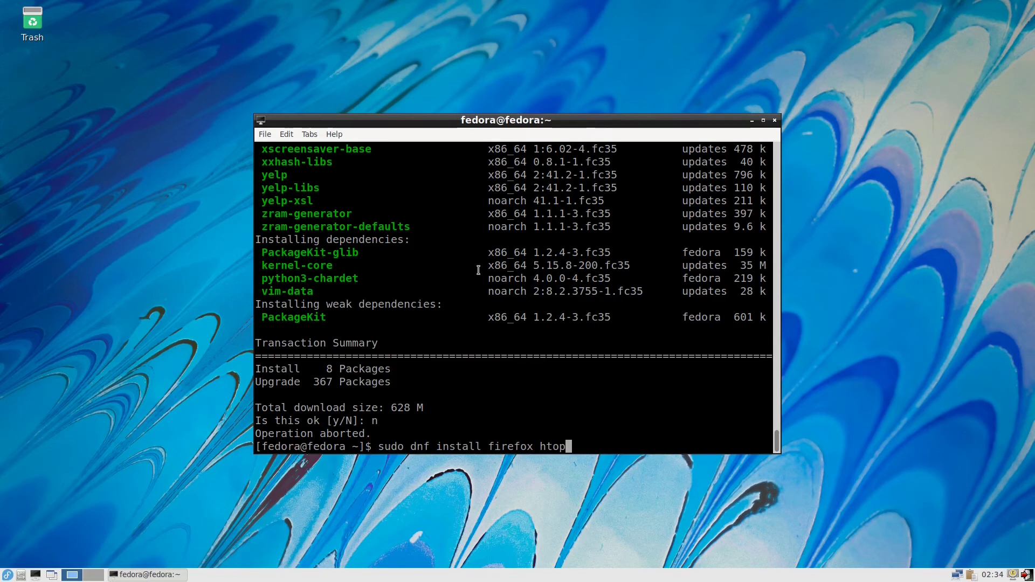
Step: Install firefox and htop with dnf, confirming the 104 M download with y
key(Return)
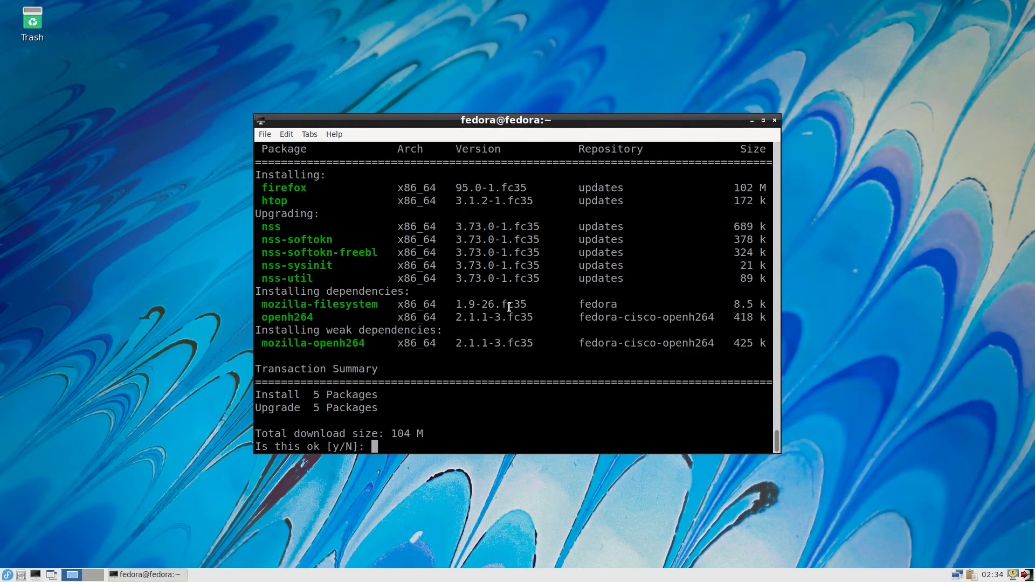
text(y)
key(Return)
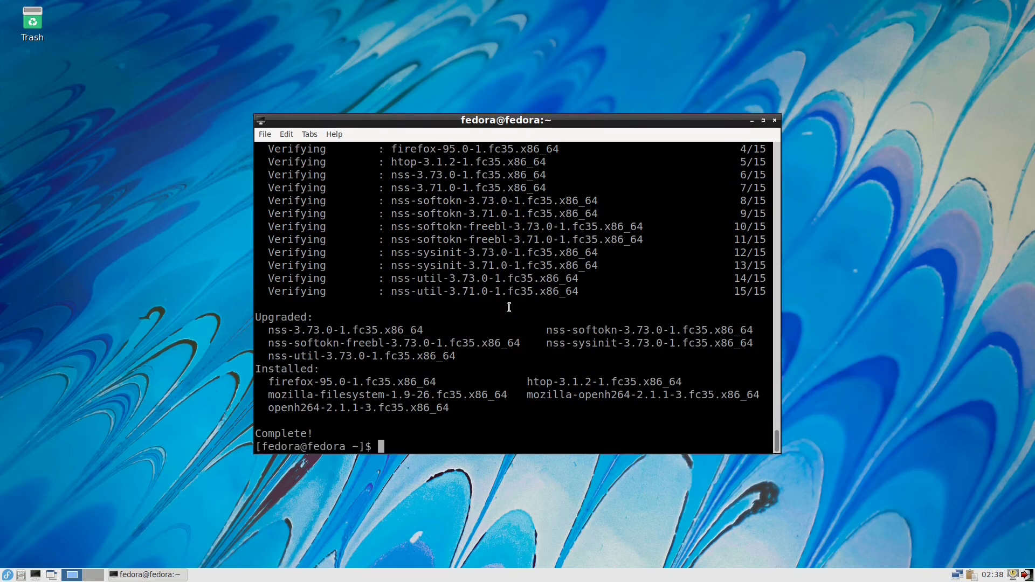
Step: Run htop to view processes, quit it, then run df and select /dev/sda2's 2401748 used blocks
text(hto)
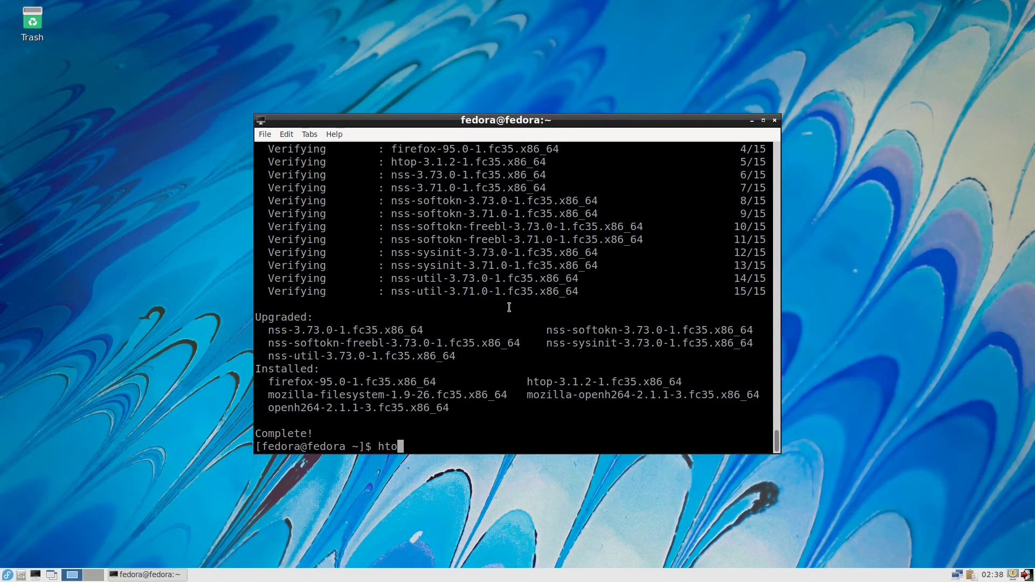
text(p)
key(Return)
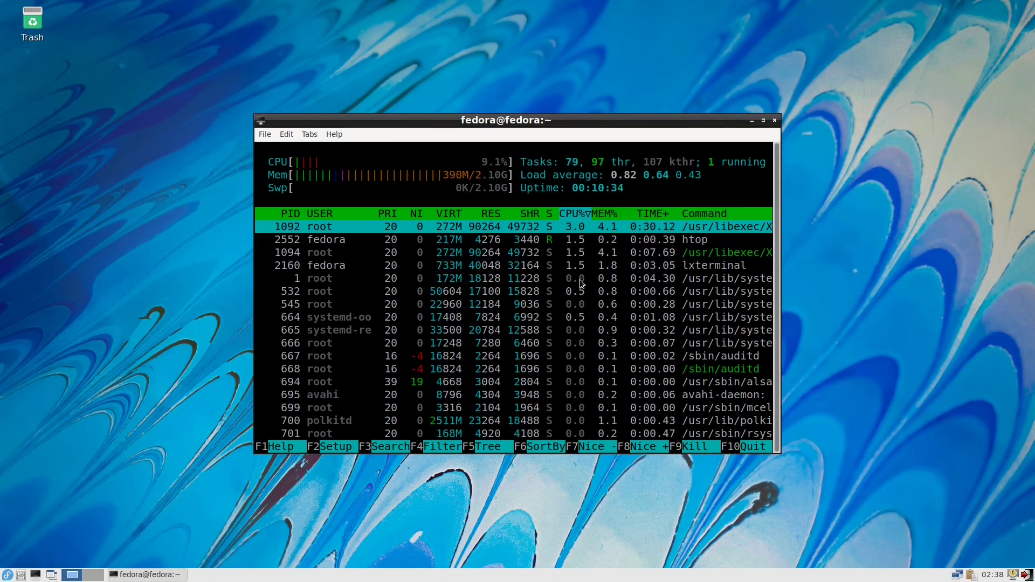
key(q)
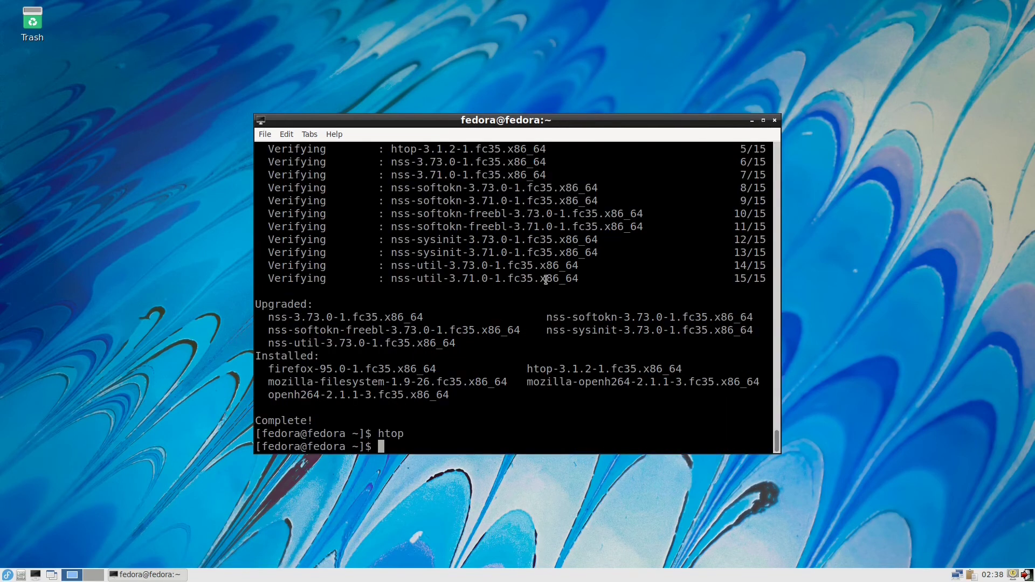
text(df)
key(Return)
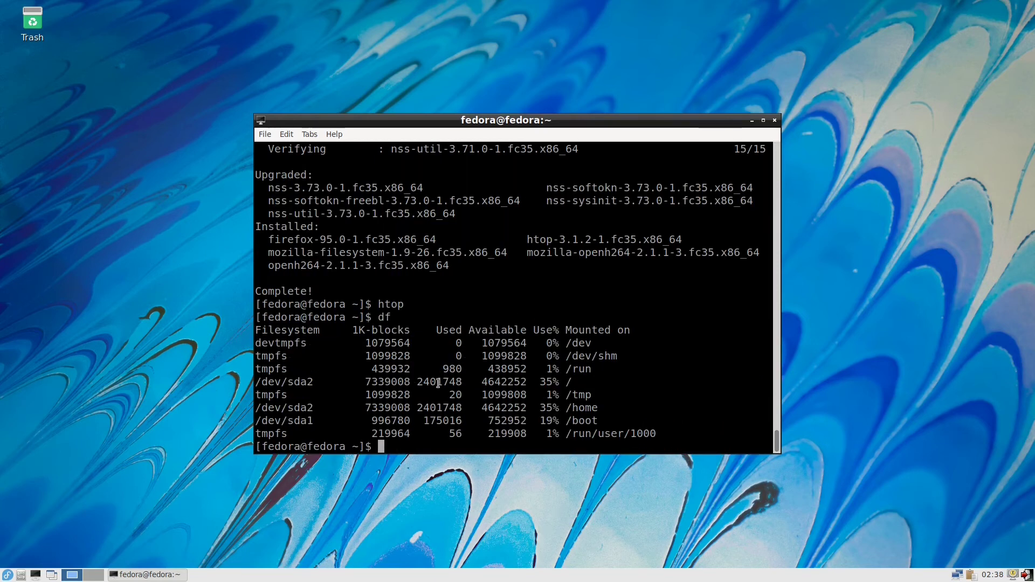
drag(418, 383, 460, 383)
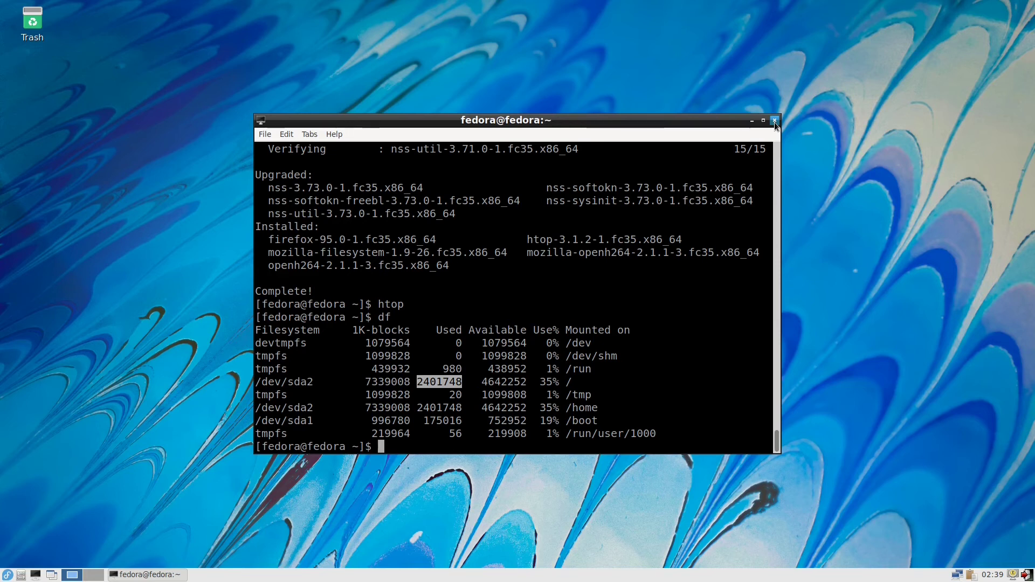
Step: Close the terminal and launch Firefox from the applications menu's Internet category
click(774, 122)
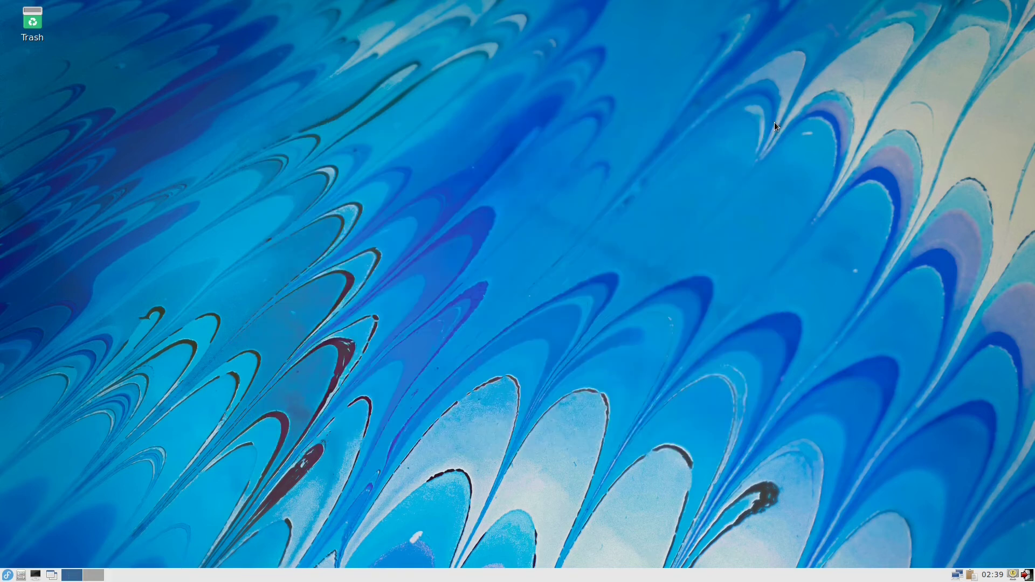
click(7, 576)
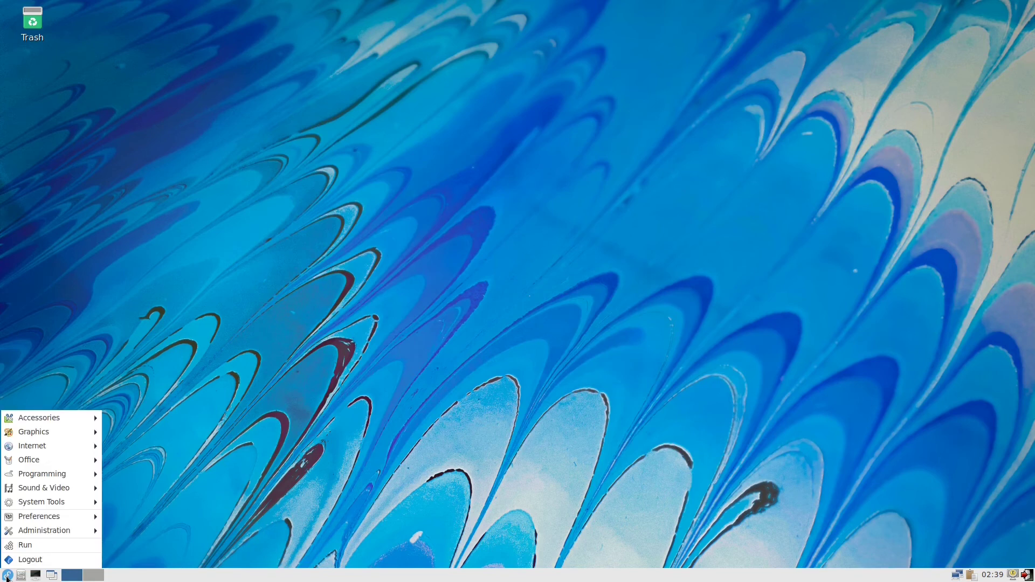
click(7, 576)
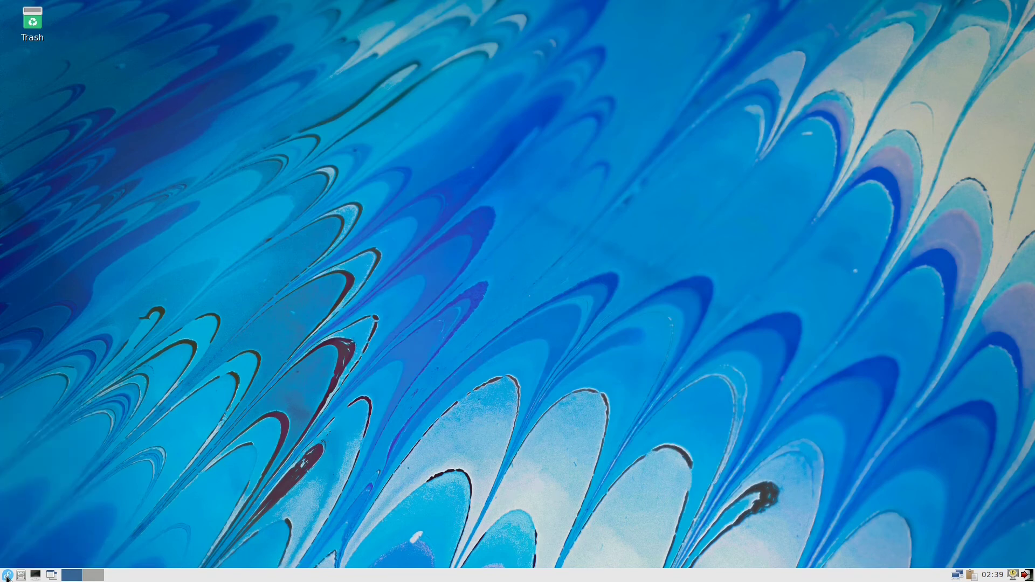
click(7, 577)
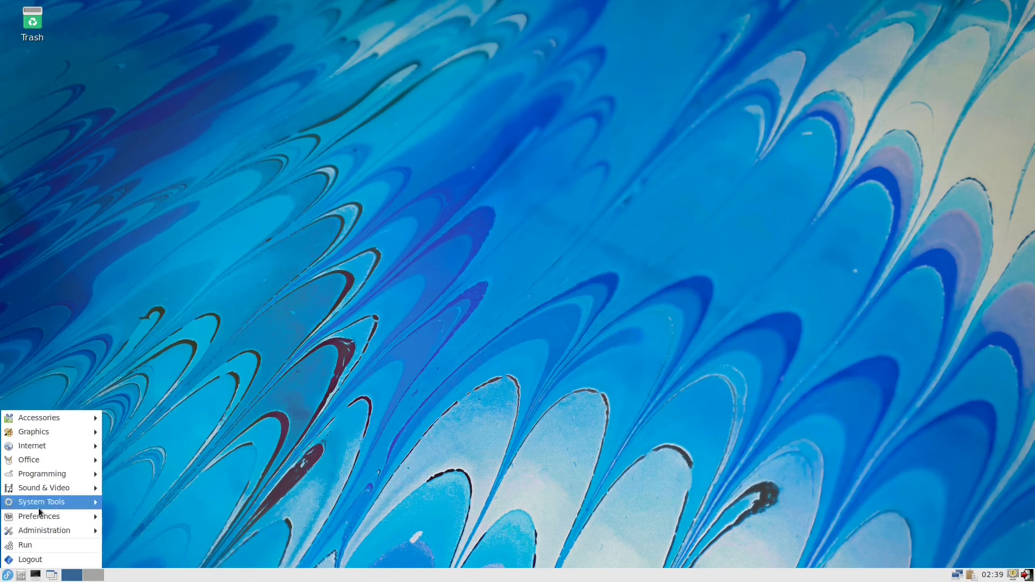
mouse_move(94, 448)
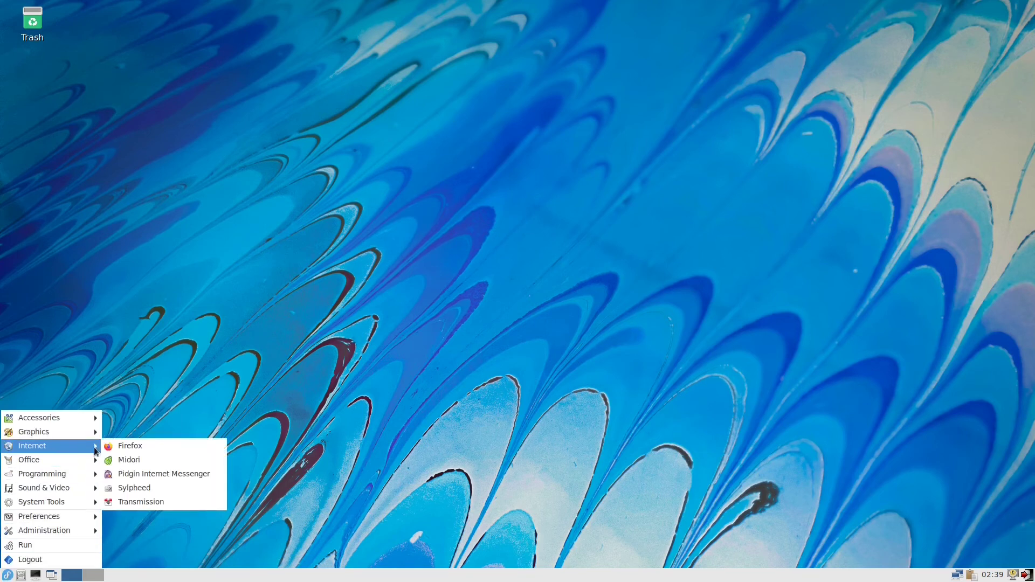
click(146, 448)
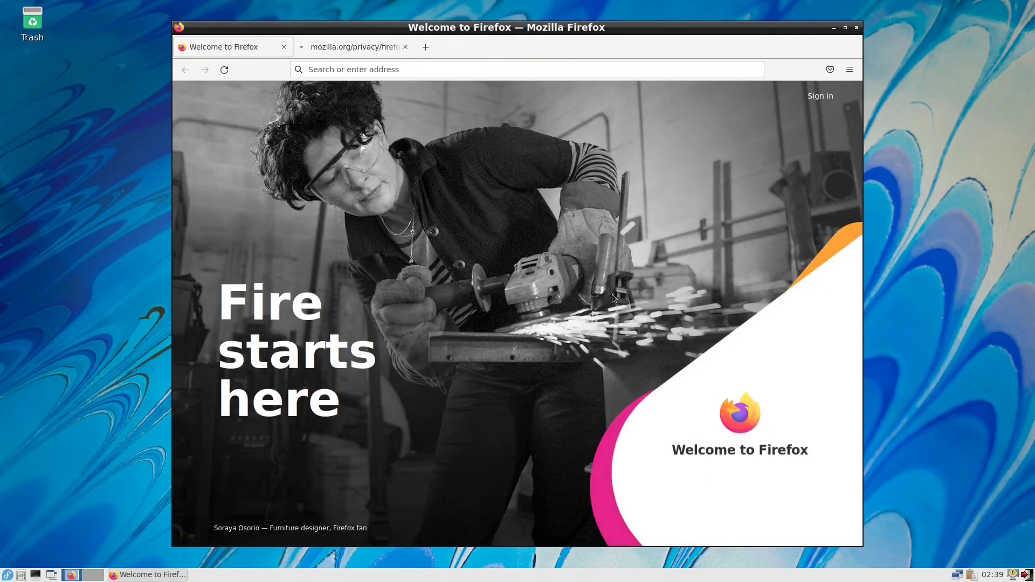
Step: Close Firefox's Privacy Notice tab, then bring up the browser's help options
click(352, 45)
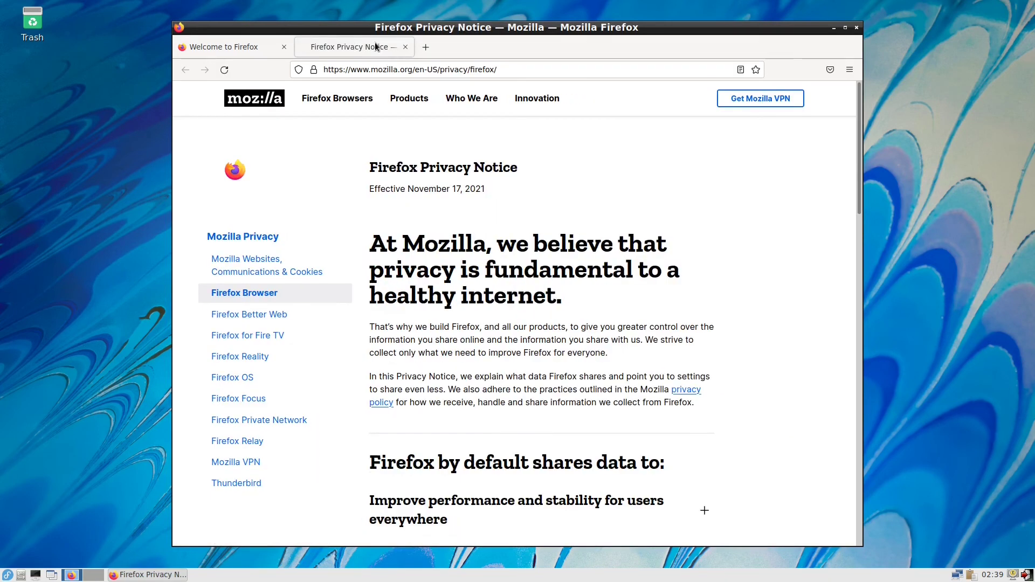
click(405, 47)
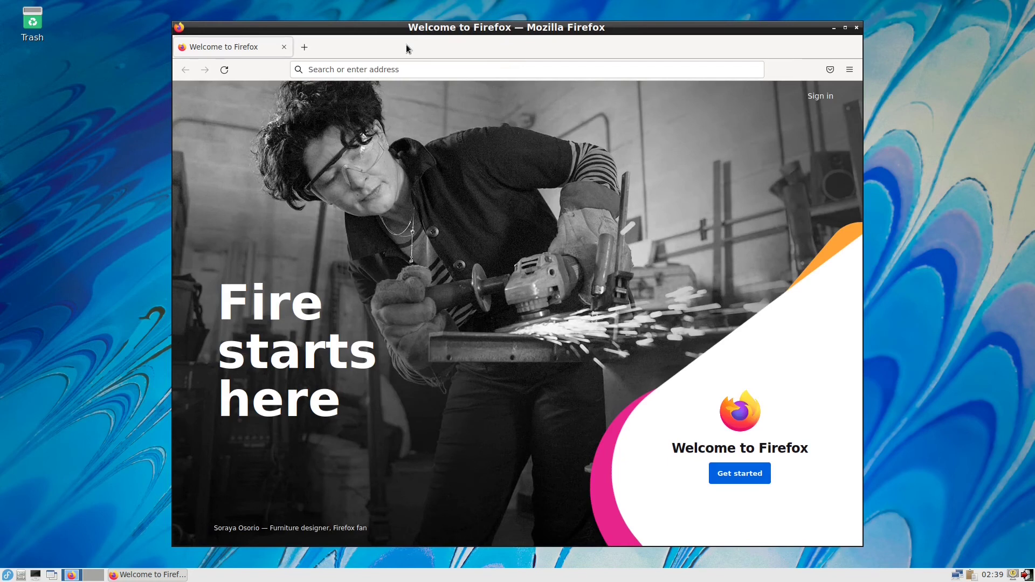
click(849, 70)
click(755, 382)
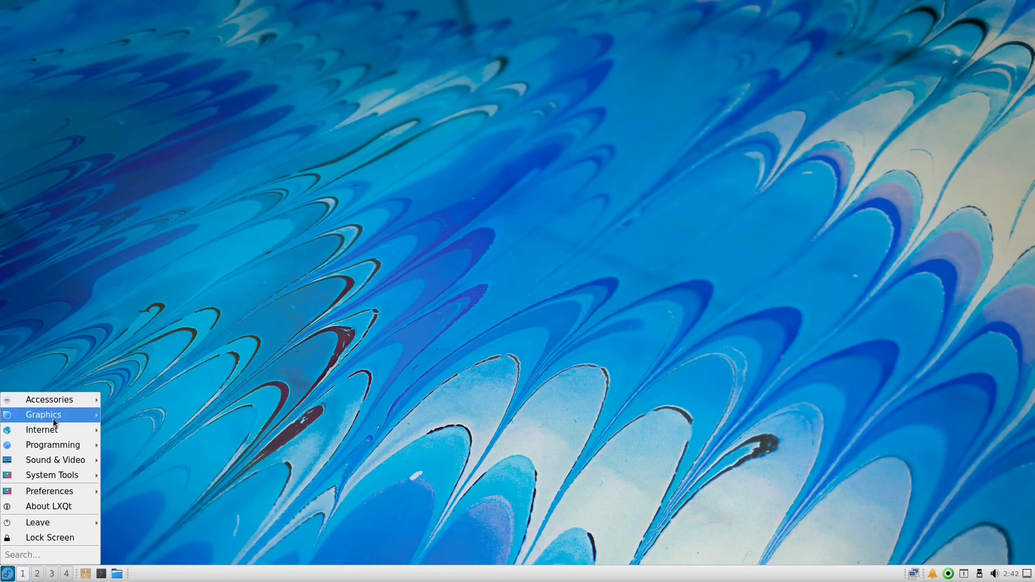
Step: Browse the LXQt application menu's category submenus, then dismiss the menu on the desktop
mouse_move(57, 401)
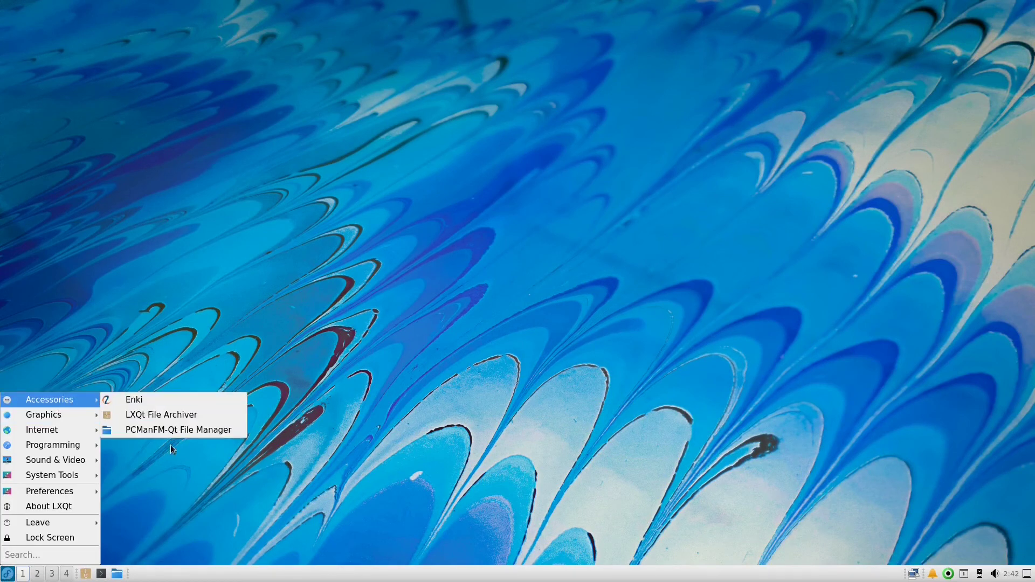
mouse_move(91, 418)
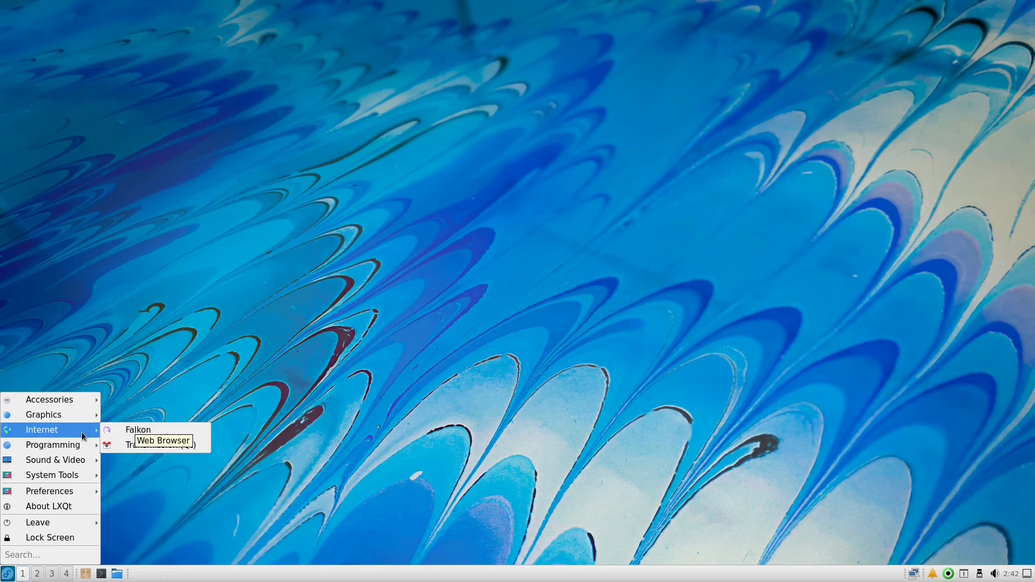
mouse_move(63, 450)
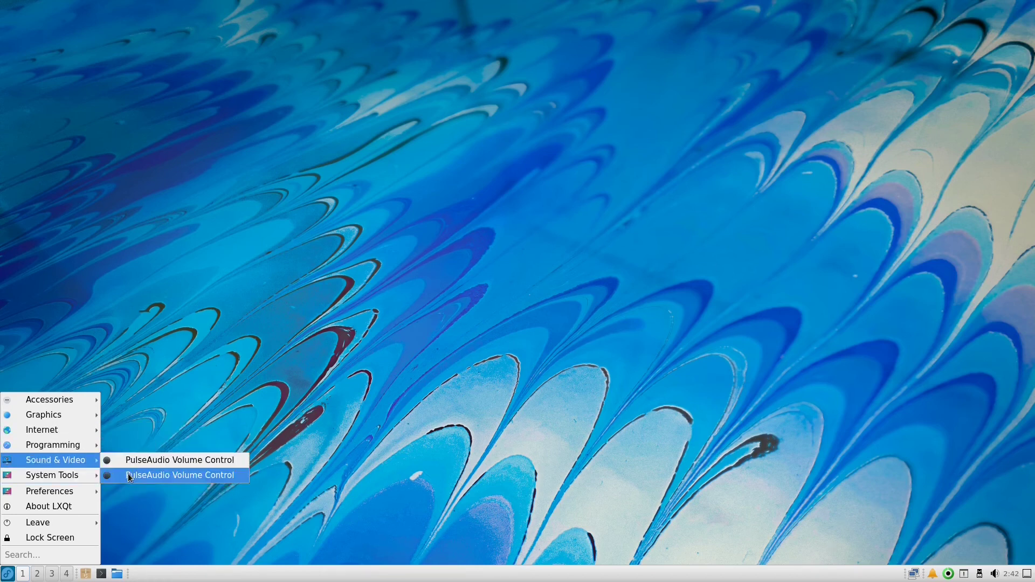
mouse_move(77, 476)
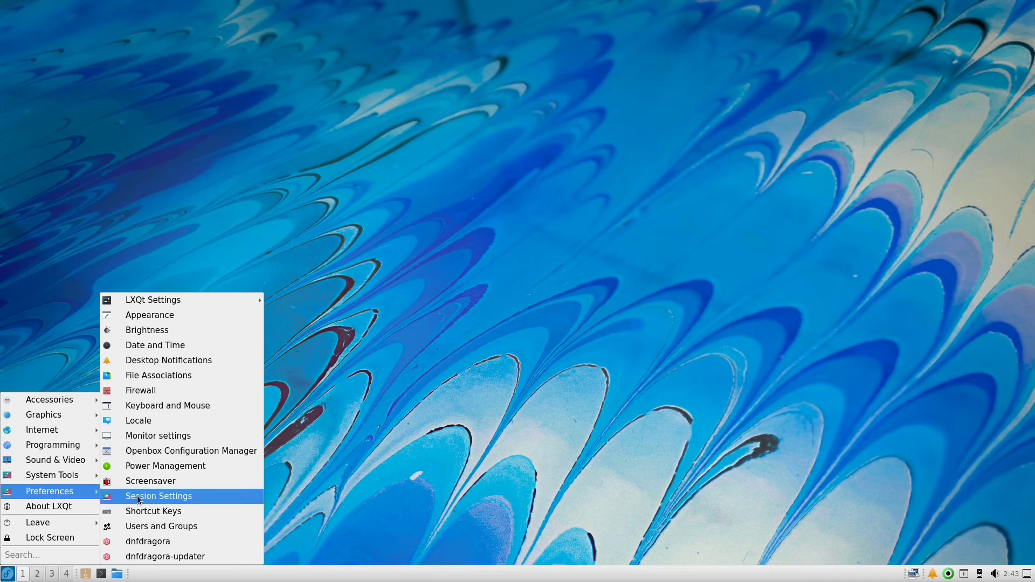
click(512, 194)
right_click(509, 201)
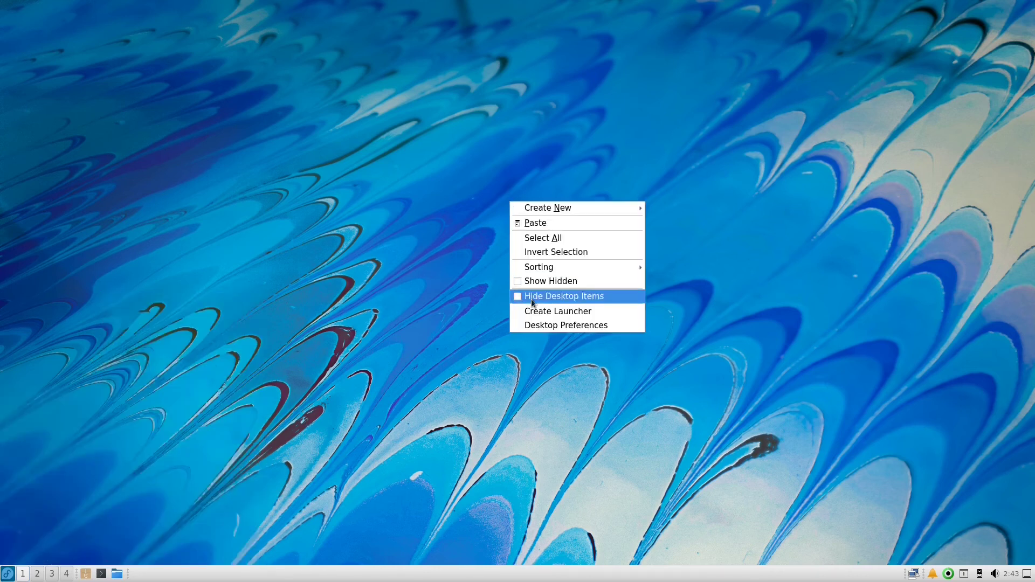
click(537, 325)
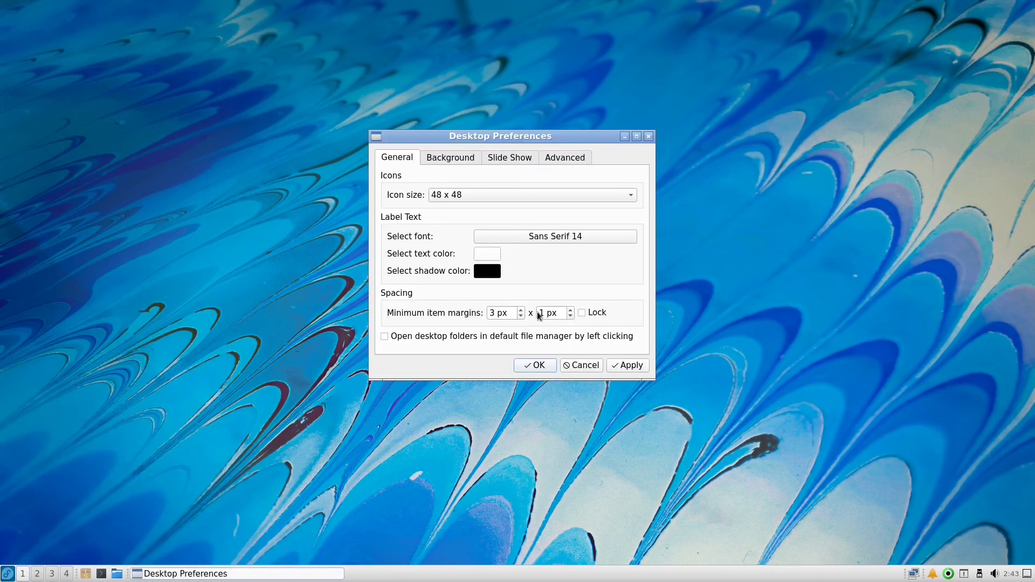
click(456, 158)
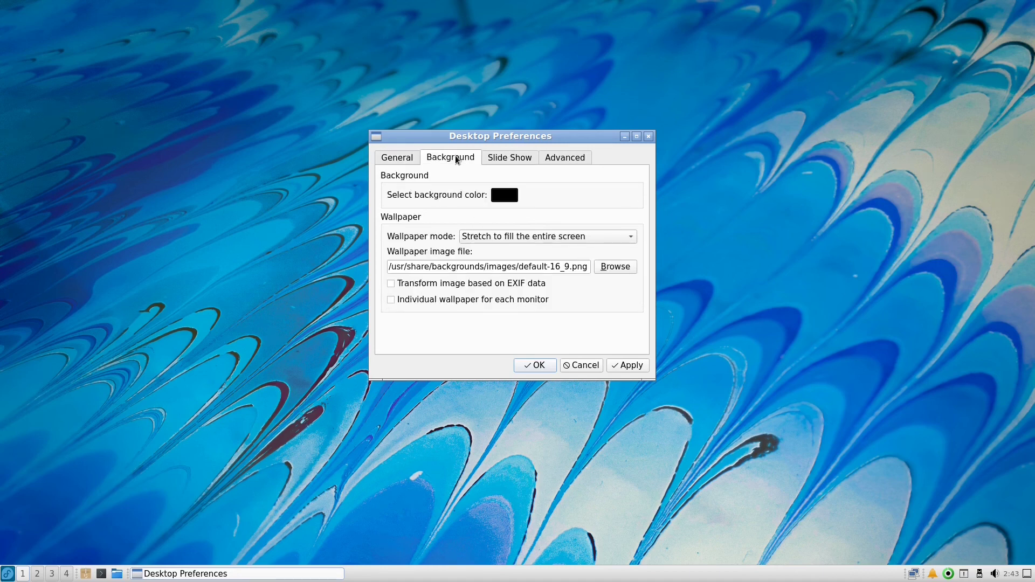
click(611, 268)
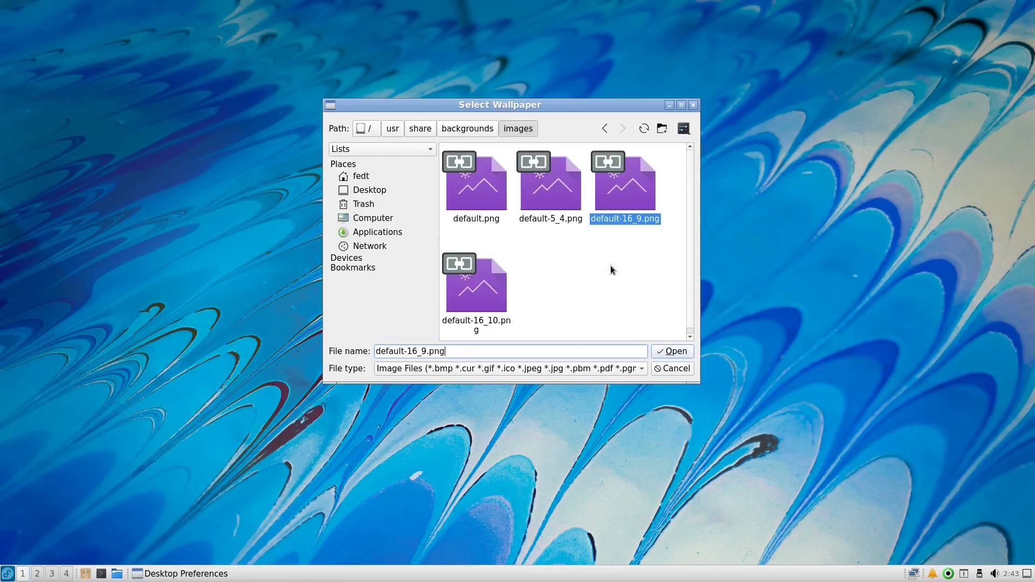
click(477, 130)
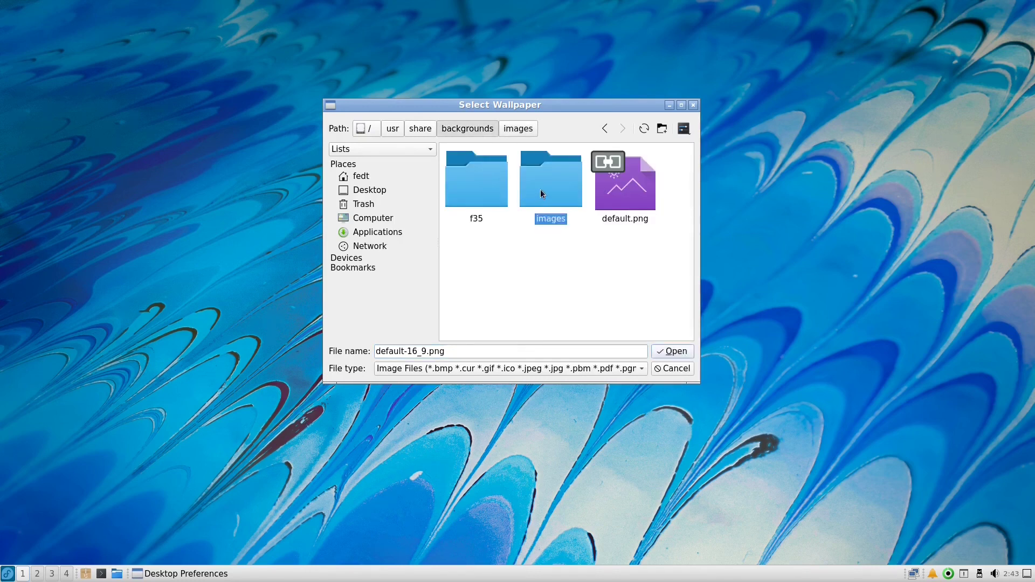
double_click(540, 190)
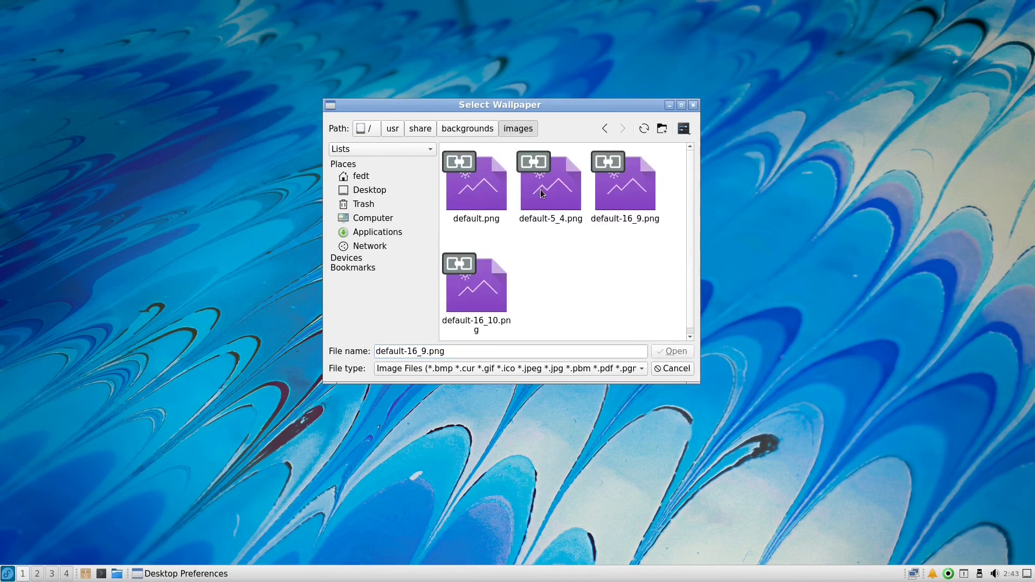
click(450, 128)
click(472, 195)
double_click(471, 191)
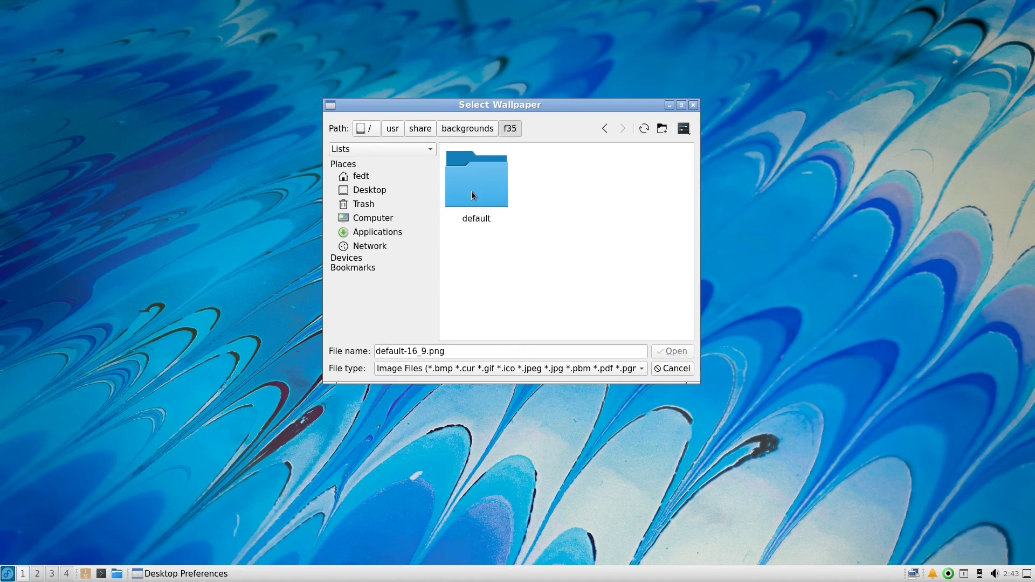
double_click(471, 191)
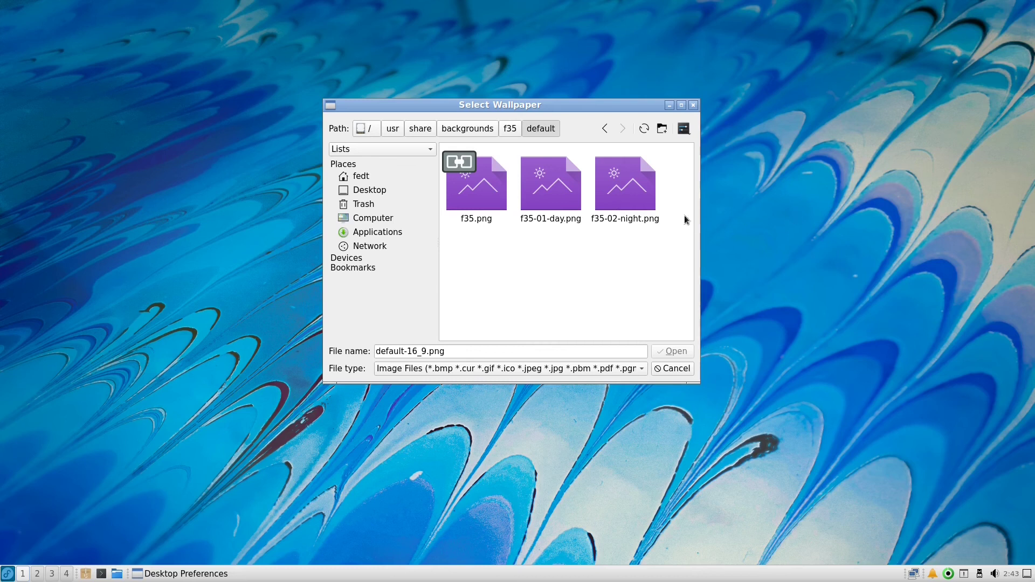
click(670, 370)
click(582, 365)
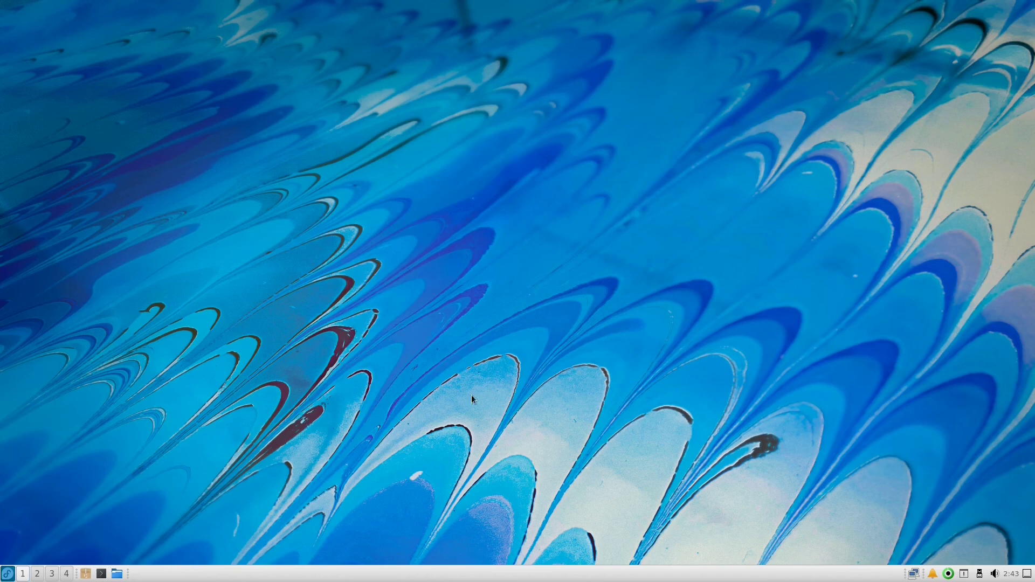
Step: Open QTerminal, run free -m, and highlight the 410 MB used memory figure
click(101, 573)
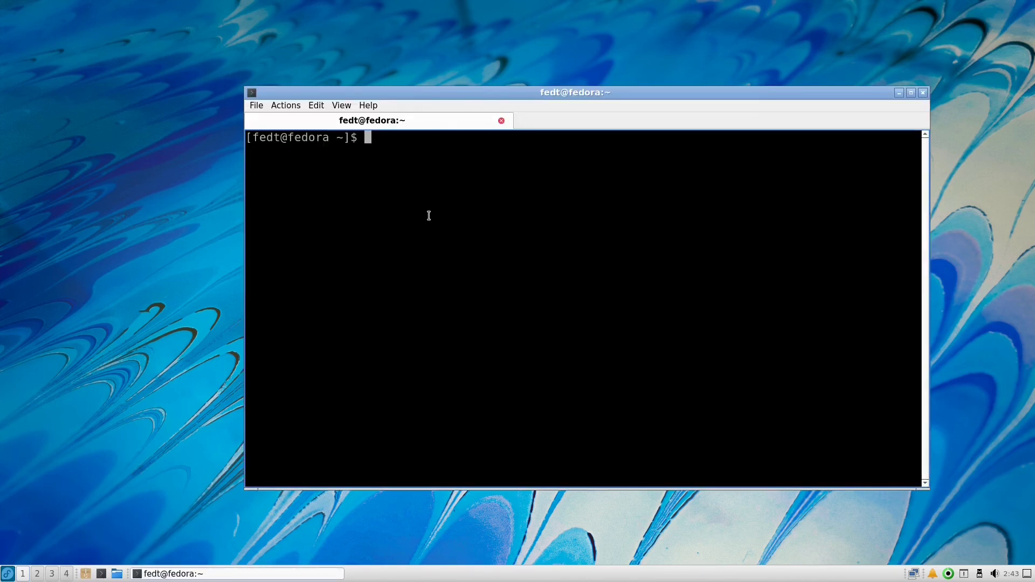
text(free -m)
key(Return)
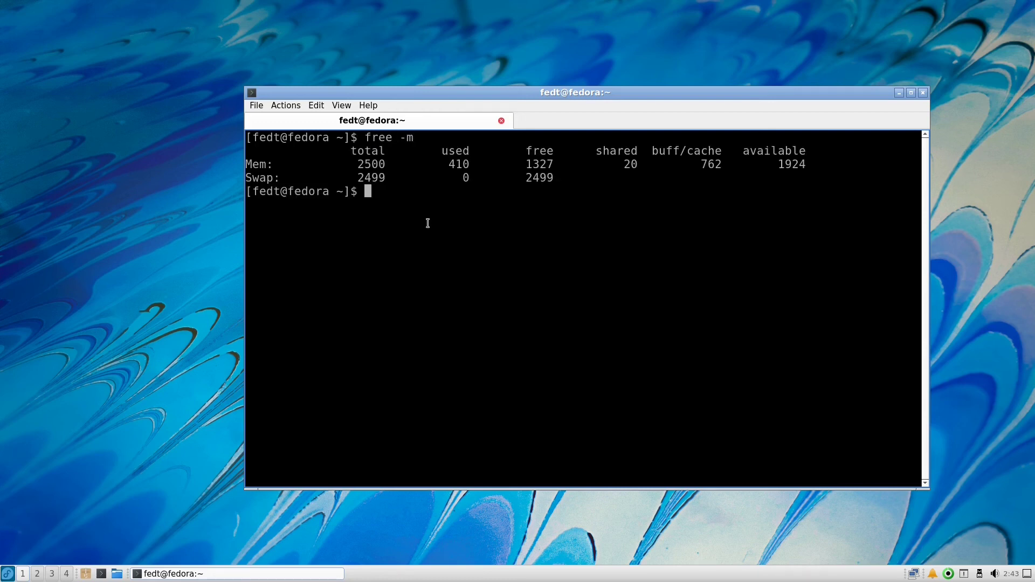
double_click(449, 167)
click(380, 188)
Step: Run df and highlight the used space for /dev/sda2 (root 32% full)
text(df)
key(Return)
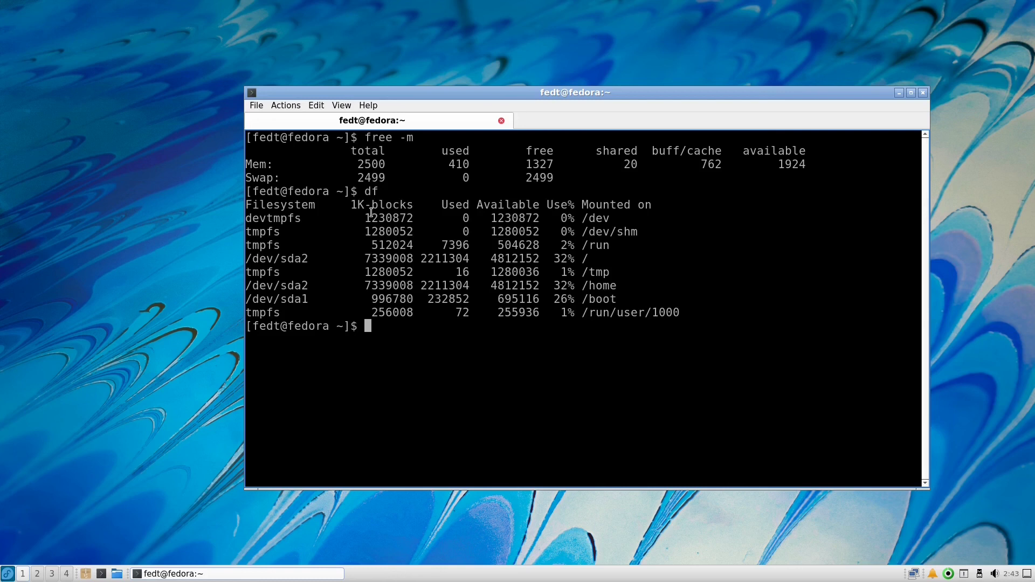
drag(421, 257, 434, 258)
Step: Close QTerminal, confirming Yes, then open and close the application menu
click(923, 94)
click(577, 296)
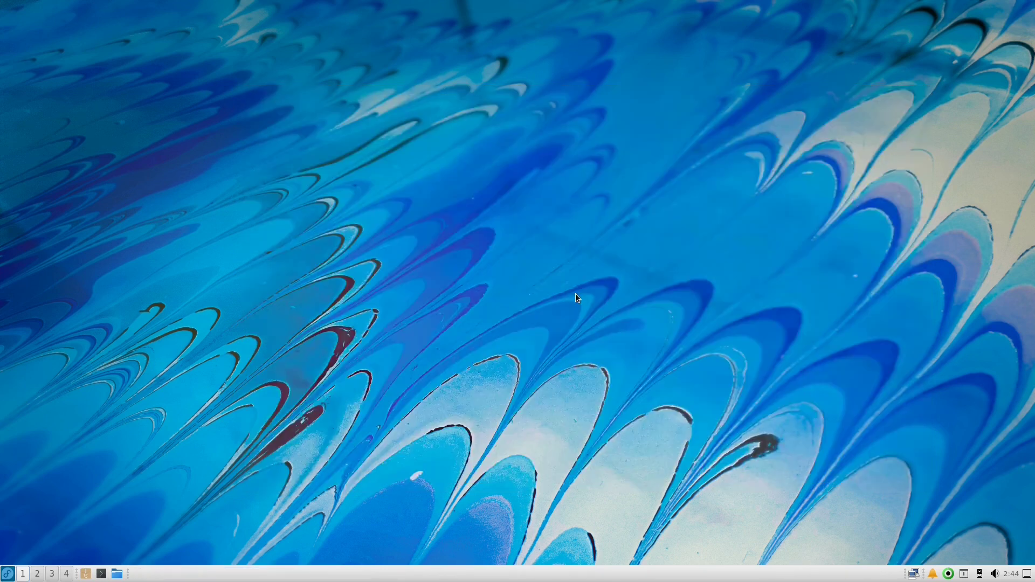
click(7, 573)
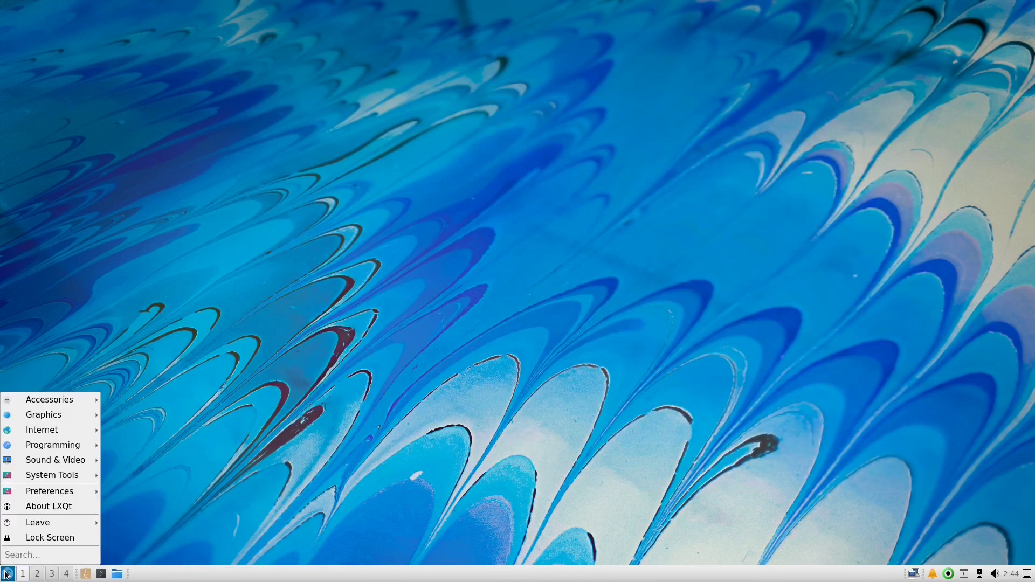
click(6, 573)
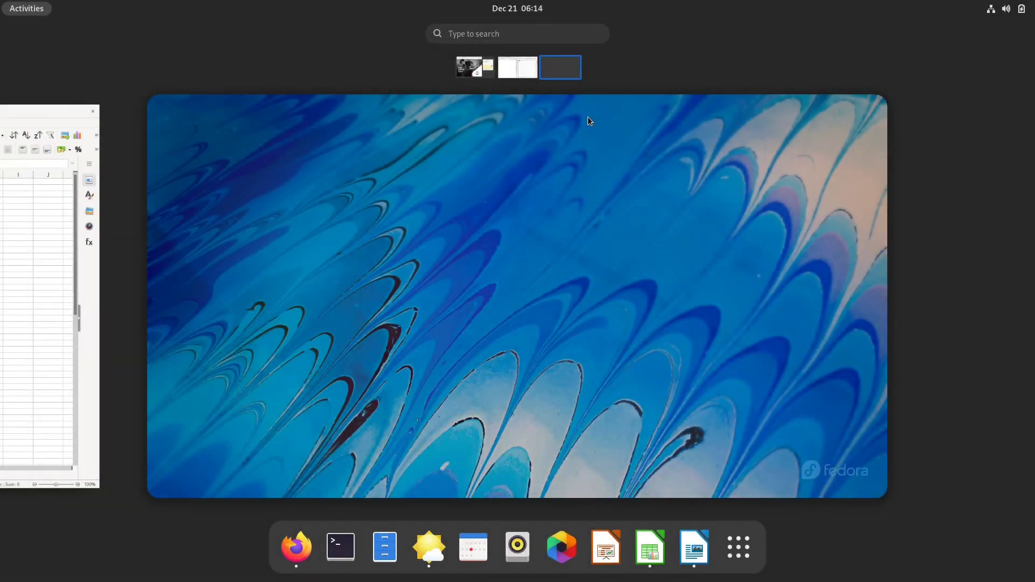
Step: Scroll through the workspaces in the Activities overview, then show the app grid (Contacts, Settings, Boxes, Disks)
click(519, 326)
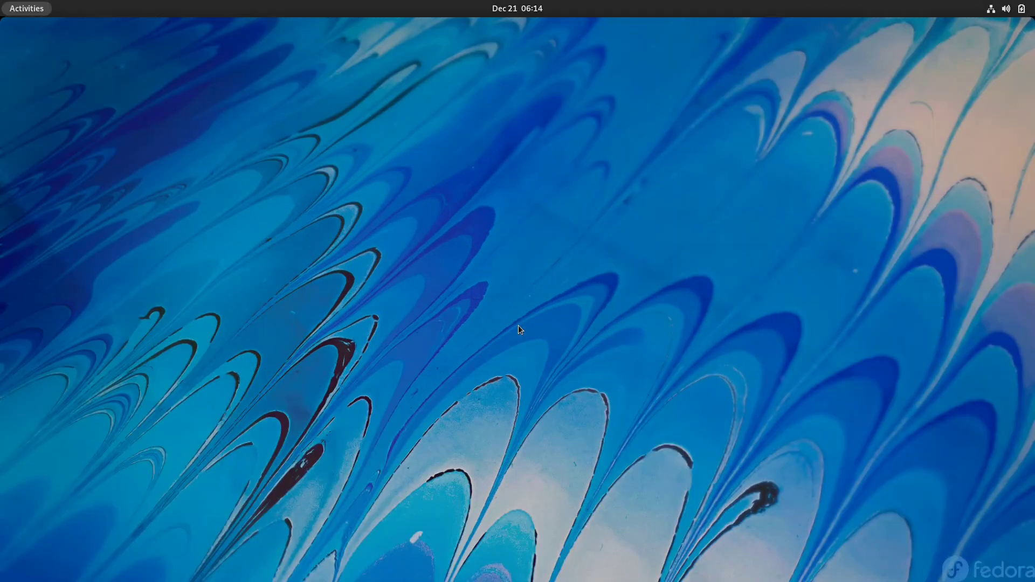
key(super)
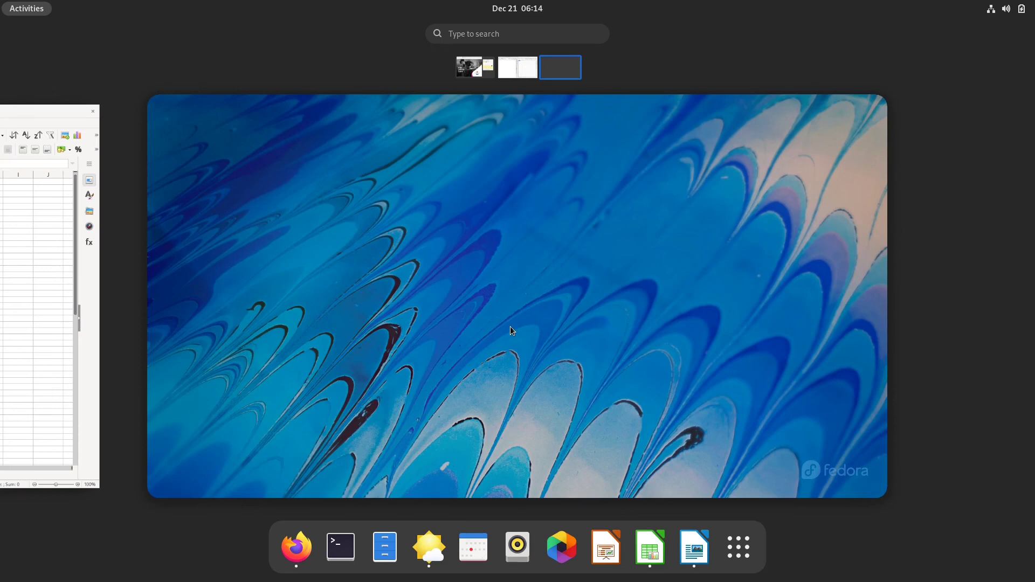
scroll(510, 326, up, 1)
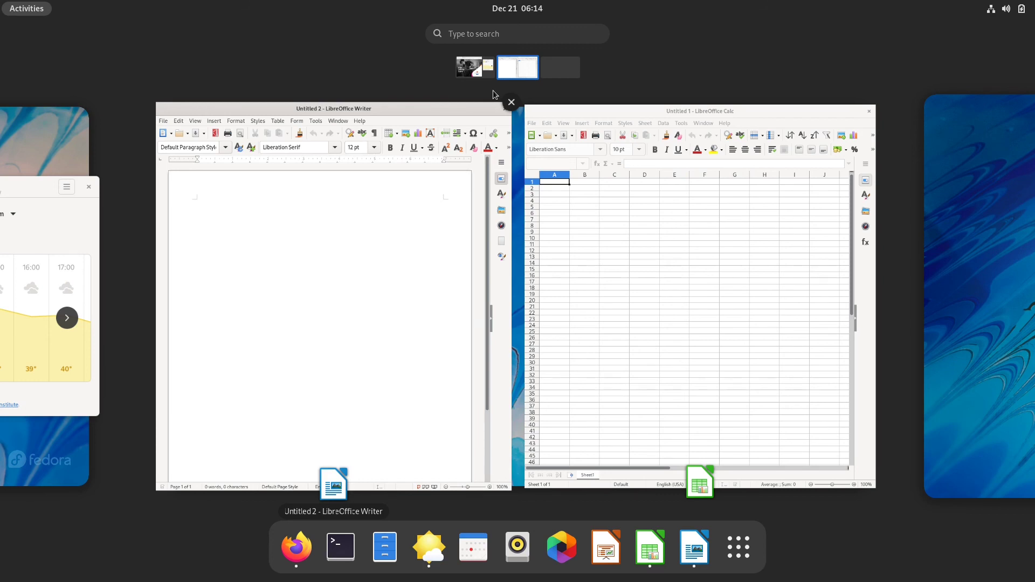
scroll(493, 90, up, 1)
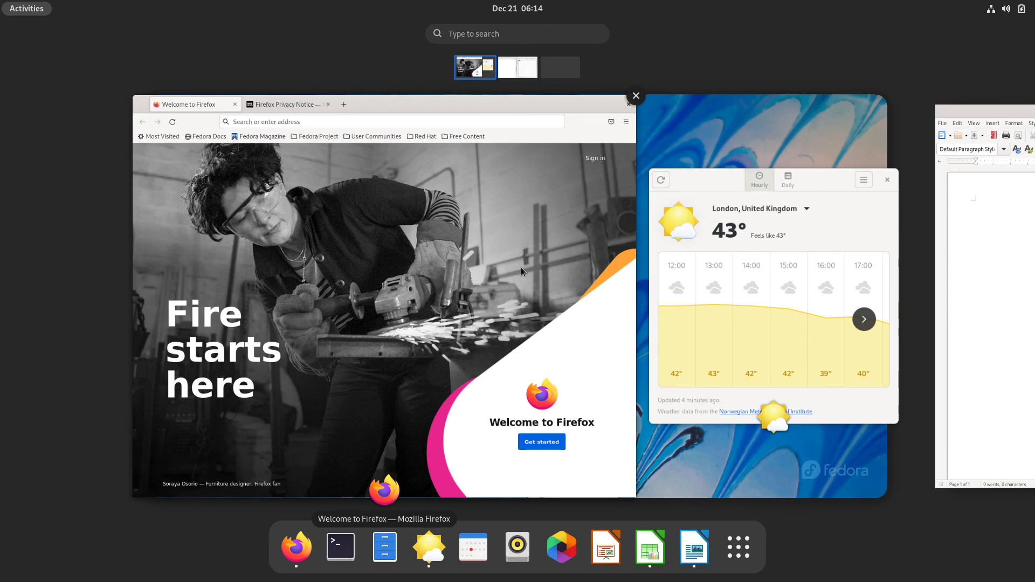
key(super+a)
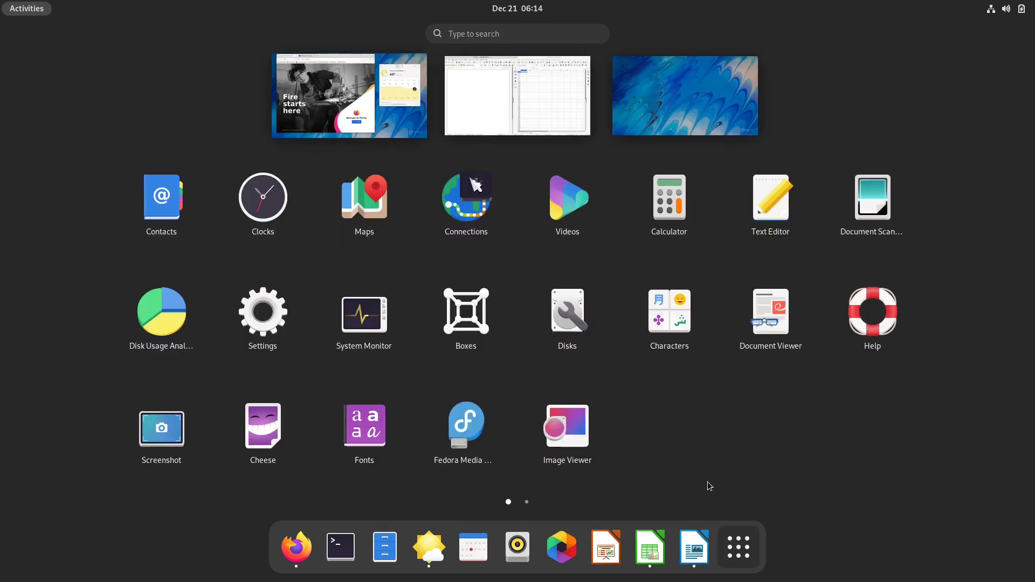